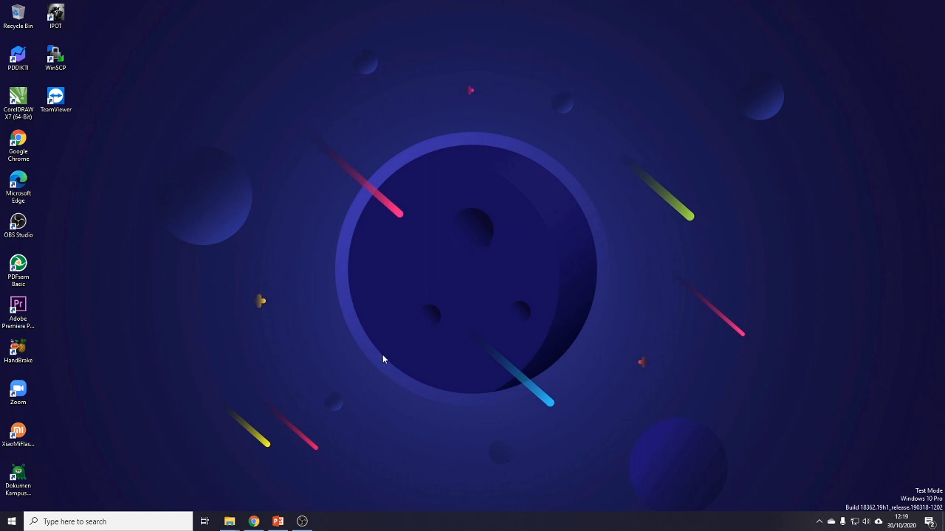
- Launch Word 2013 and create a new blank document
left_click(12, 522)
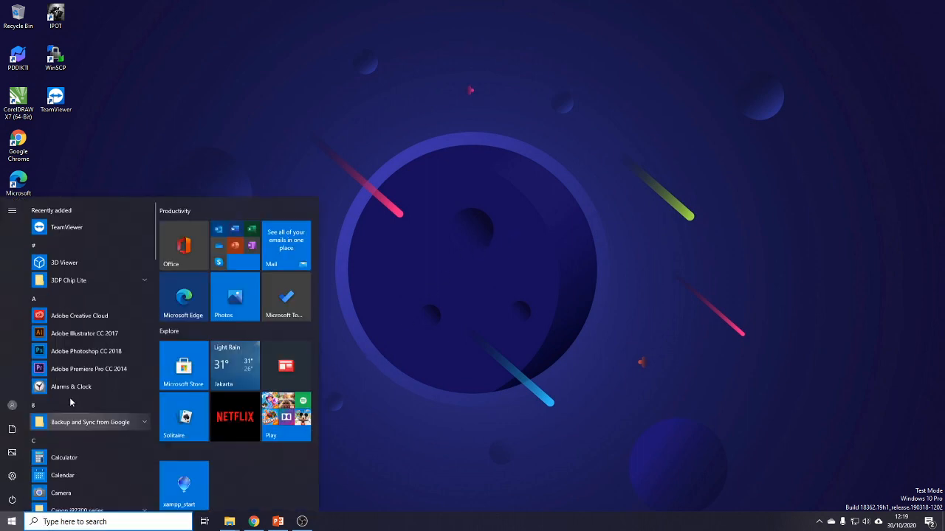
left_click(80, 521)
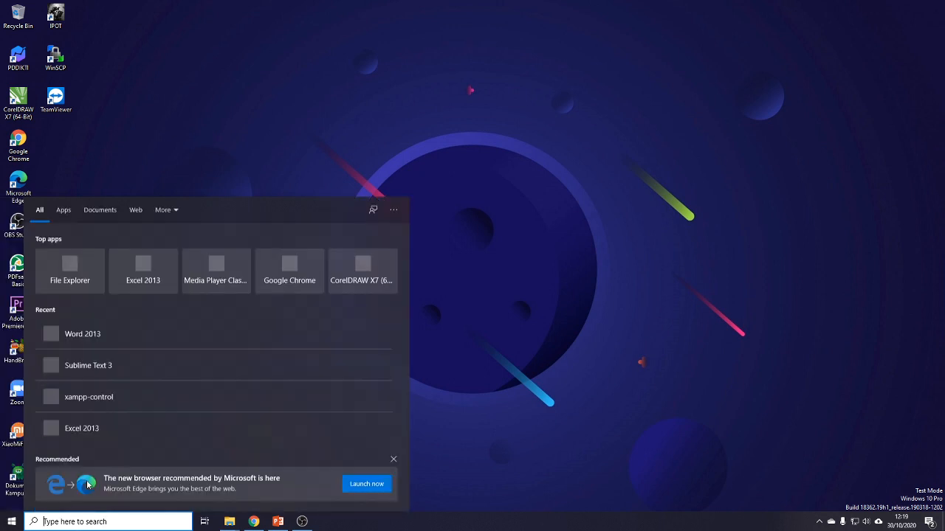
left_click(105, 338)
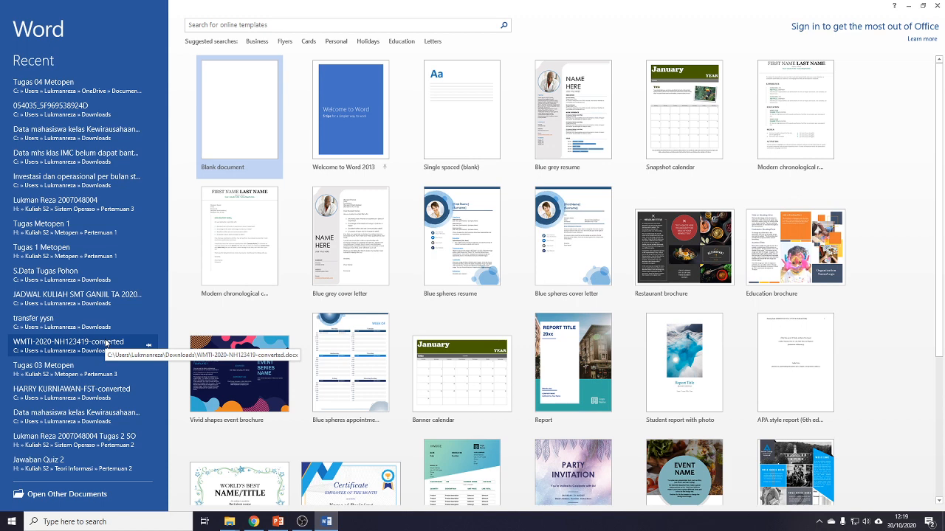
left_click(259, 112)
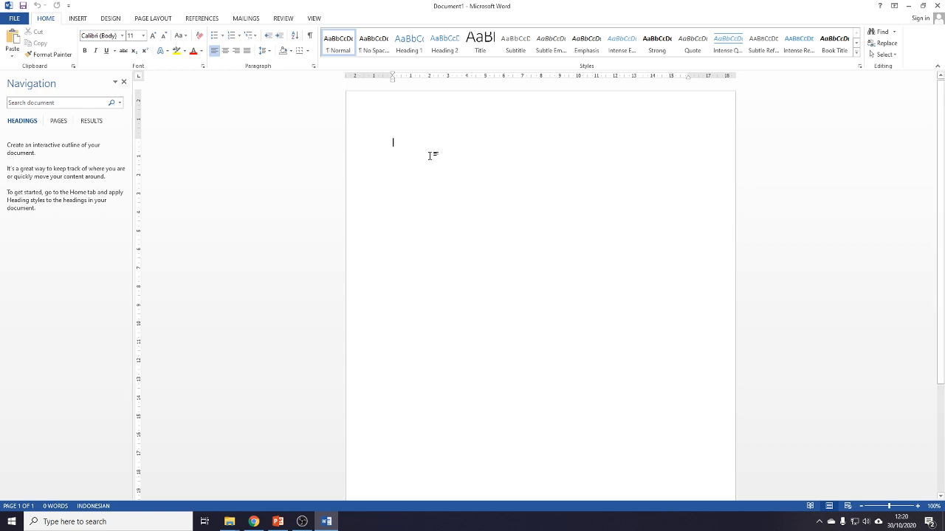
- Start defining a new multilevel list with the full set of options shown, and move the dialog aside over the page
left_click(255, 36)
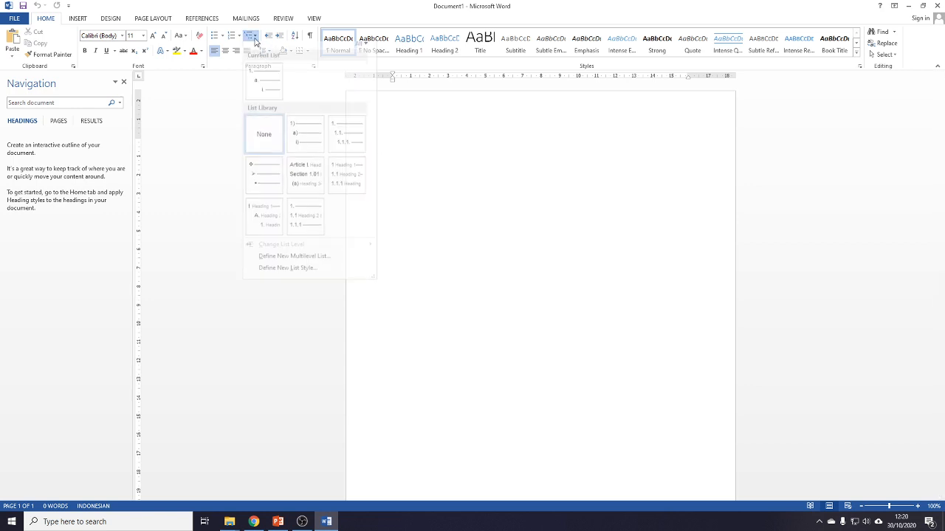
left_click(301, 262)
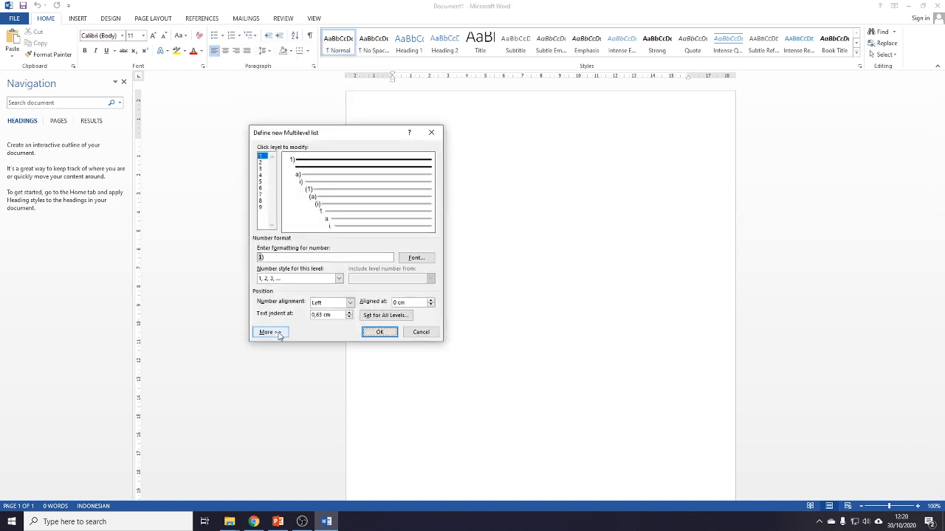
left_click(278, 334)
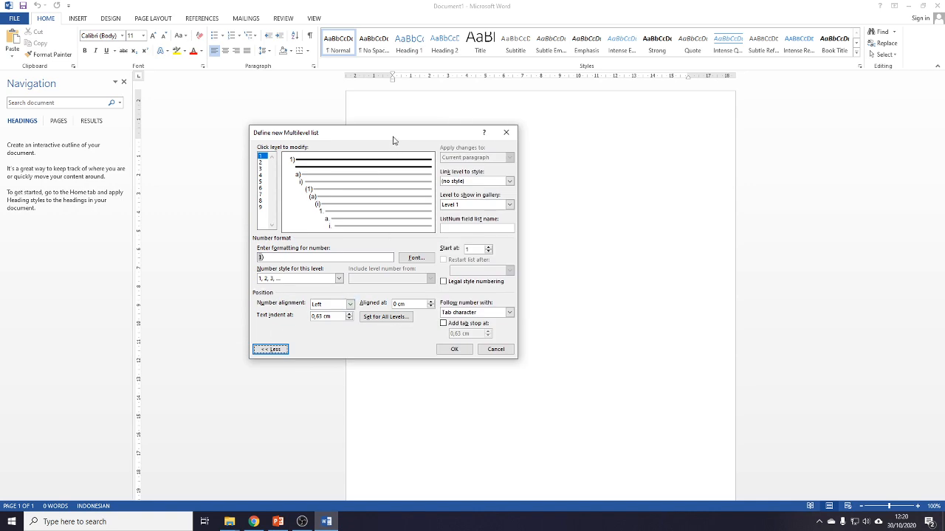
left_click_drag(392, 137, 601, 115)
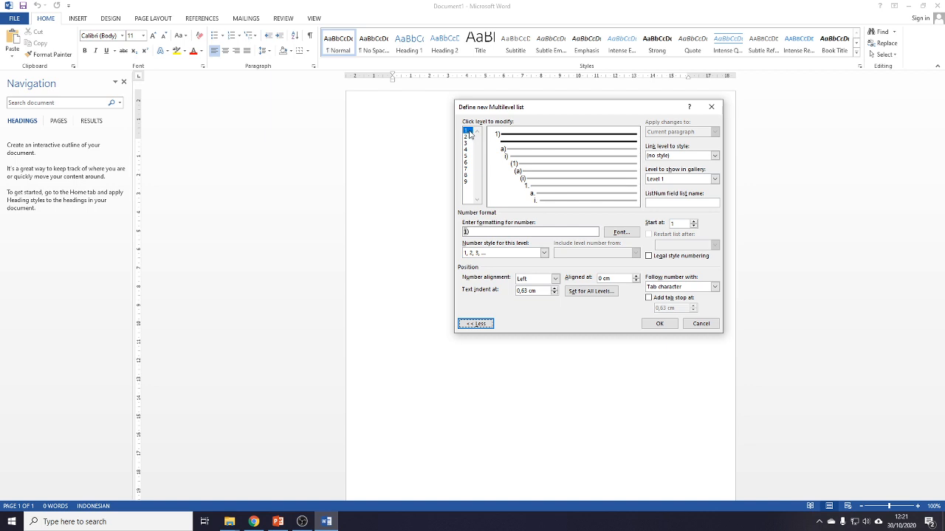
- Link list level 1 to the Heading 1 style and remove the closing parenthesis from its number format
left_click(714, 157)
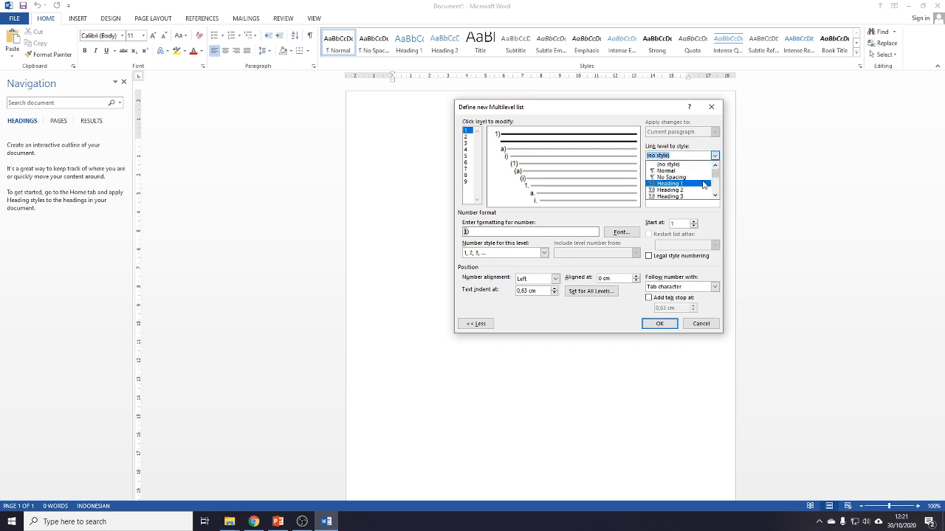
left_click(702, 185)
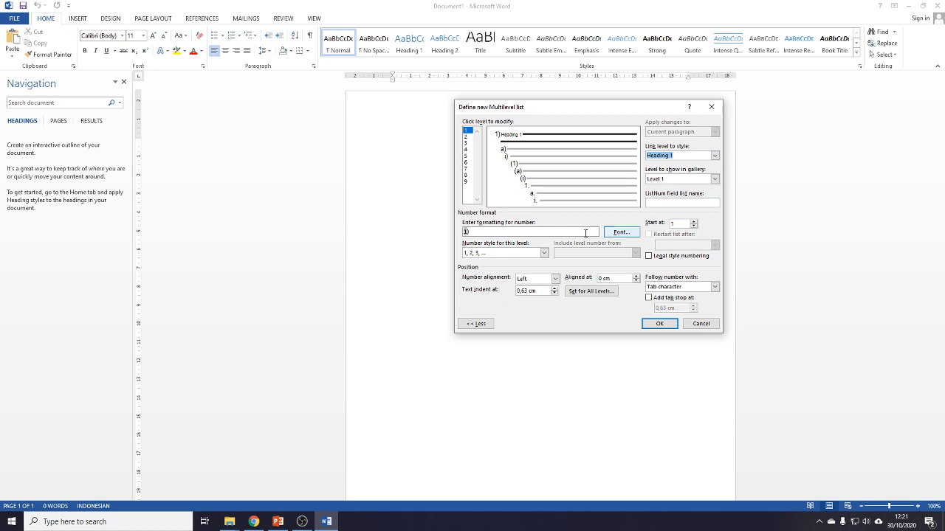
left_click(546, 231)
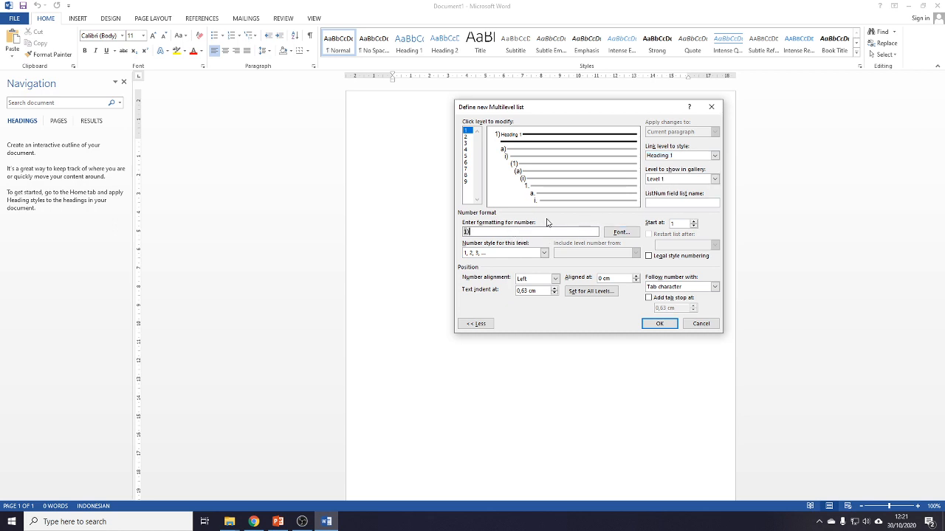
key("BackSpace")
- Have level 1's number followed by Nothing and add the prefix "BAB" before the number
left_click(689, 288)
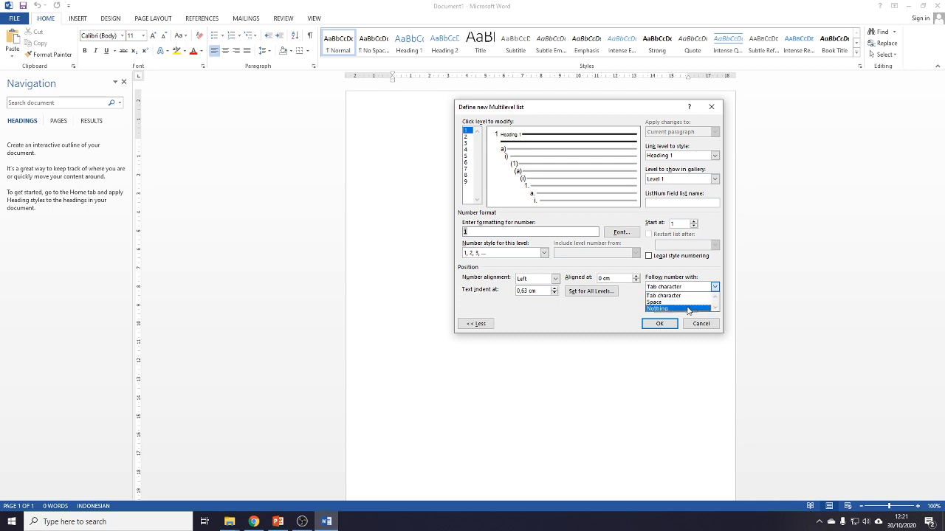
left_click(687, 309)
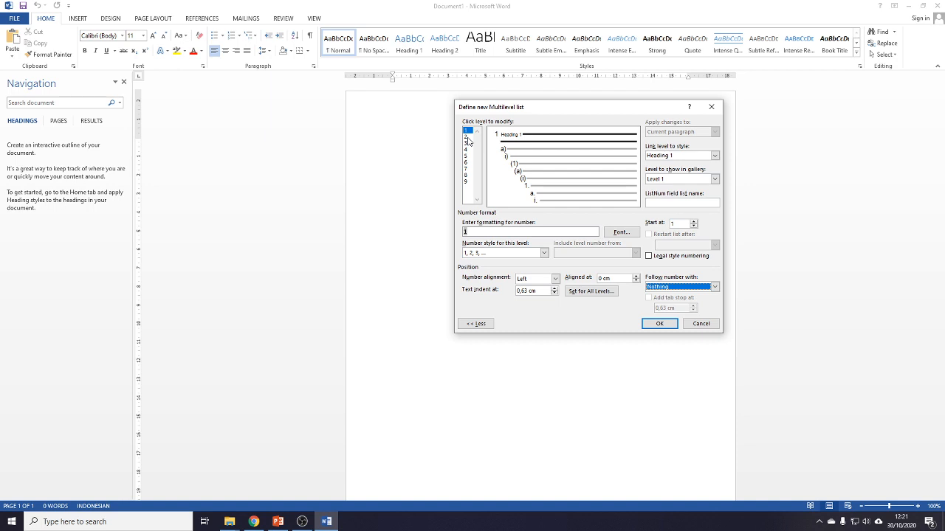
left_click(483, 232)
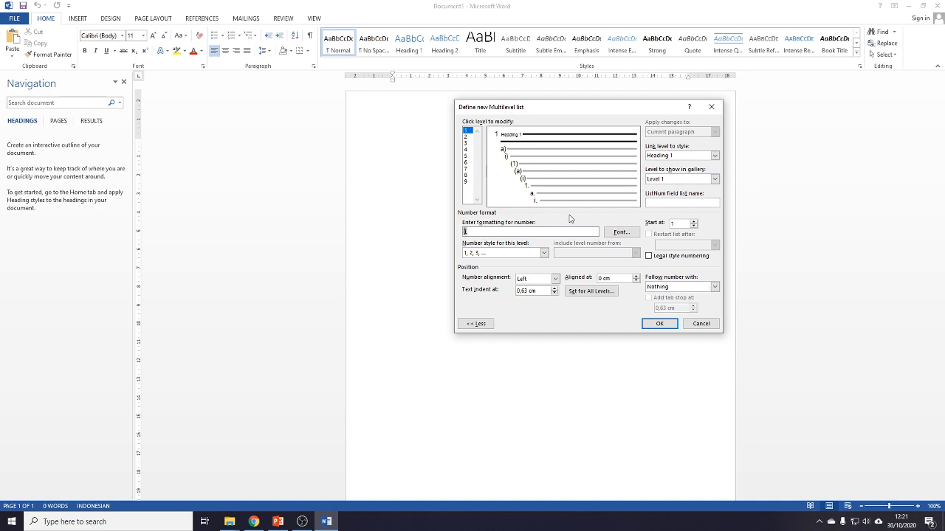
type("BAB")
- Link list level 2 to the Heading 2 style and set Level 2 as the level to show in the gallery
left_click(467, 137)
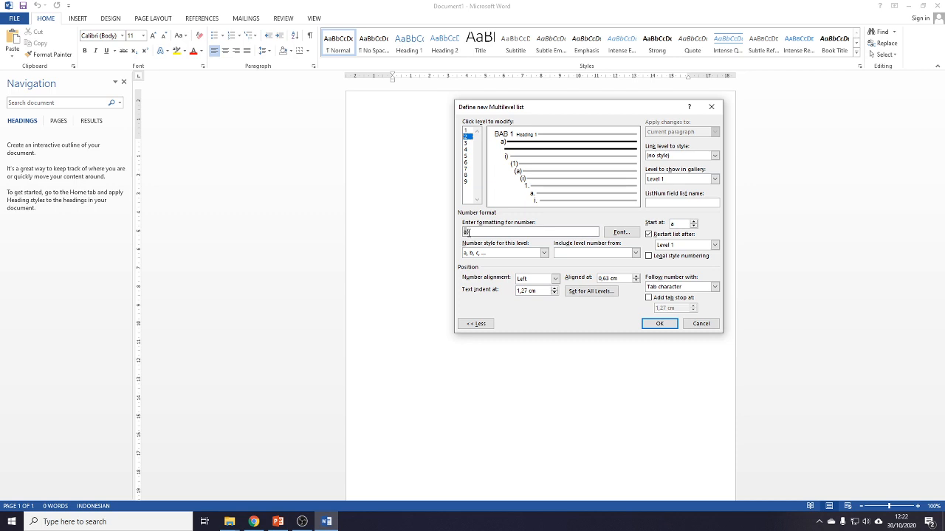
left_click(713, 156)
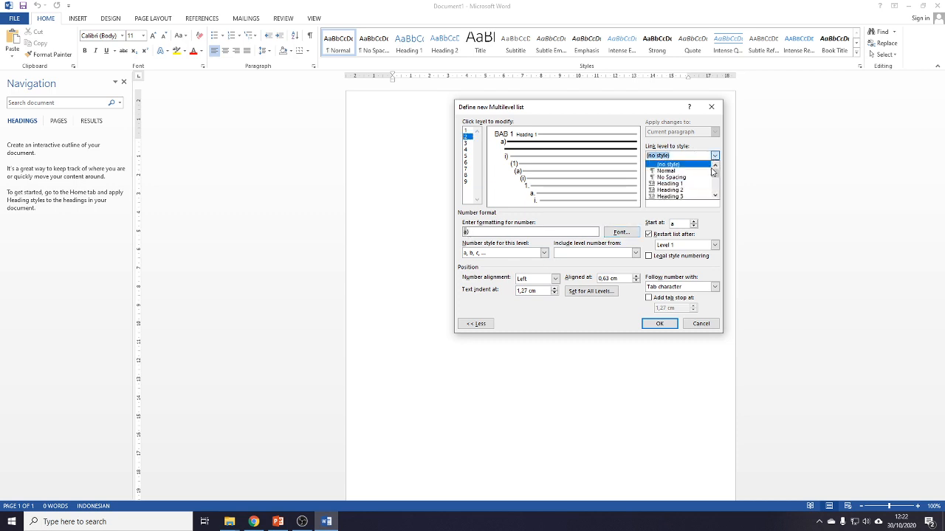
left_click(707, 190)
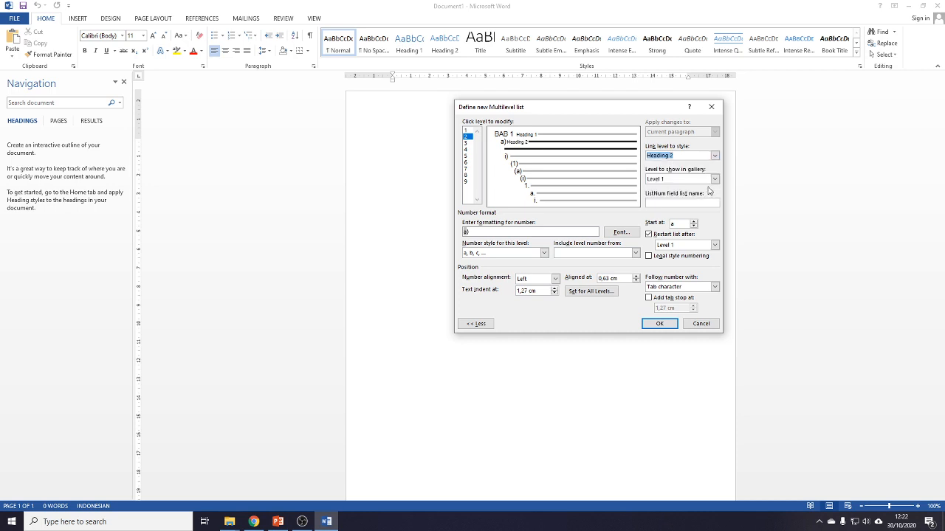
left_click(713, 179)
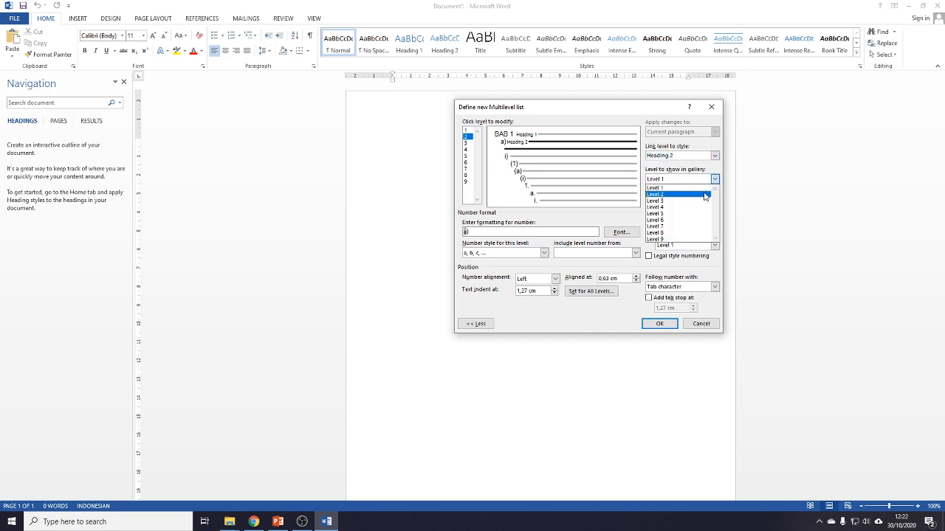
left_click(706, 194)
- Give level 2 the number style 1, 2, 3, … starting at 1, and remove its closing parenthesis
left_click(544, 253)
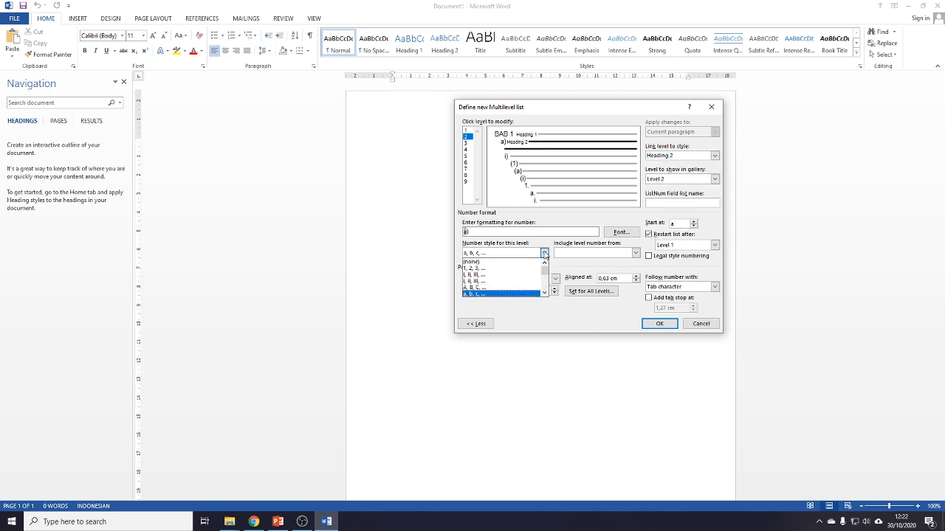
left_click(531, 272)
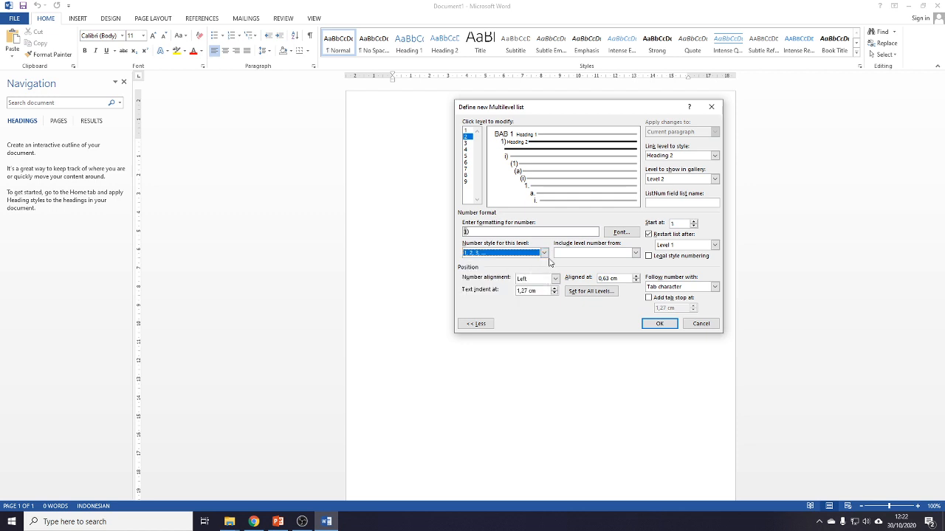
left_click(520, 232)
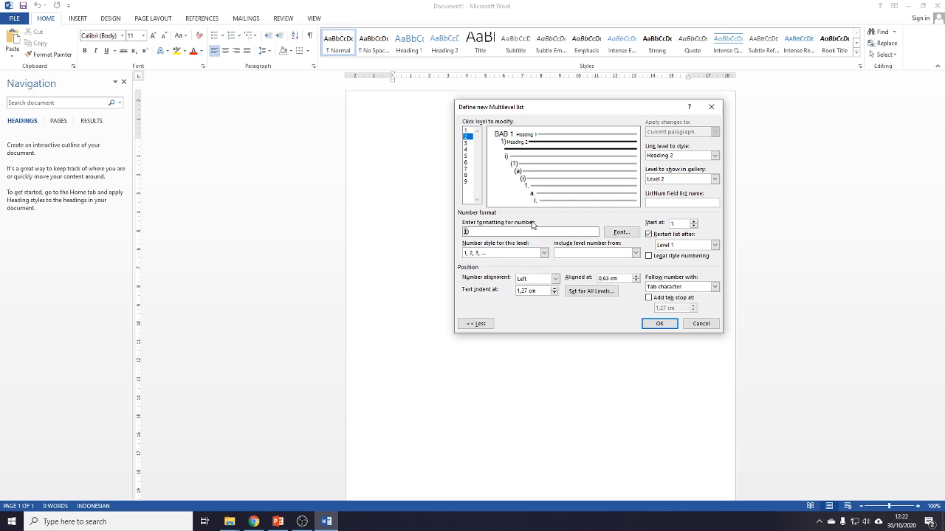
key("BackSpace")
left_click(693, 221)
left_click(693, 226)
- Include the Level 1 number in level 2's format and separate the two numbers with a period, giving 1.1
left_click(595, 253)
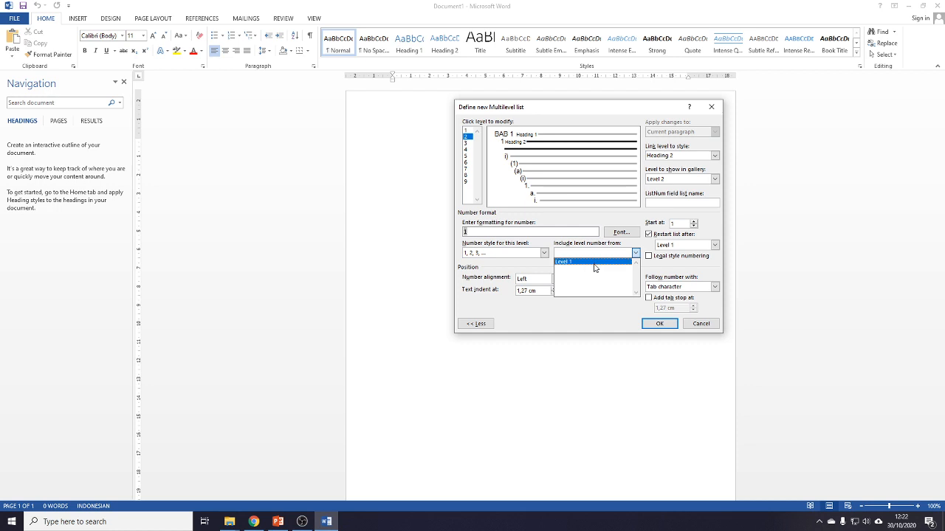
left_click(595, 262)
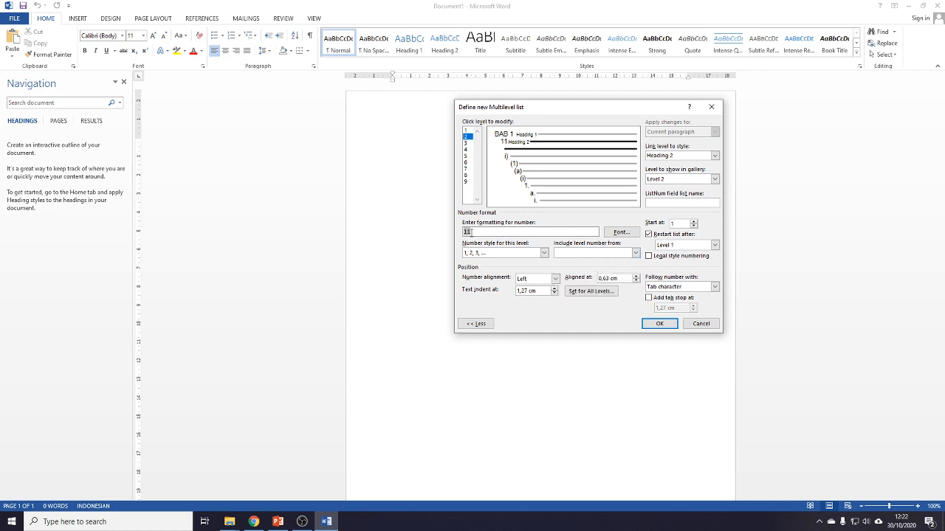
left_click(466, 232)
type(".")
- Keep level 2 restarting after Level 1 and have its number followed by a Space
left_click(681, 248)
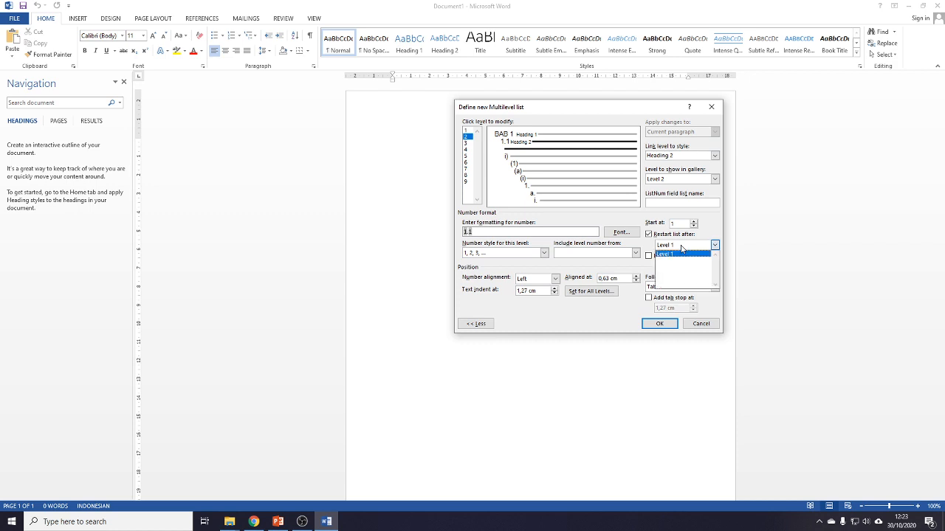
left_click(681, 248)
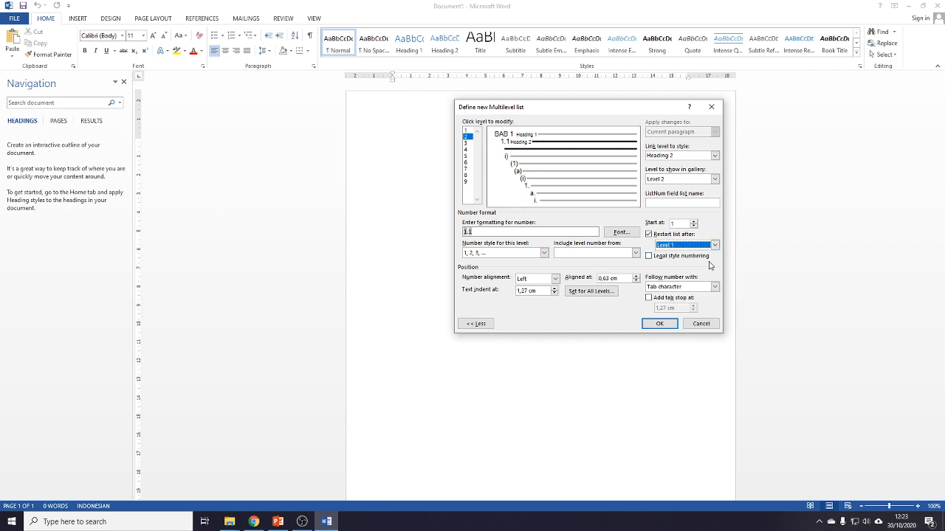
left_click(704, 287)
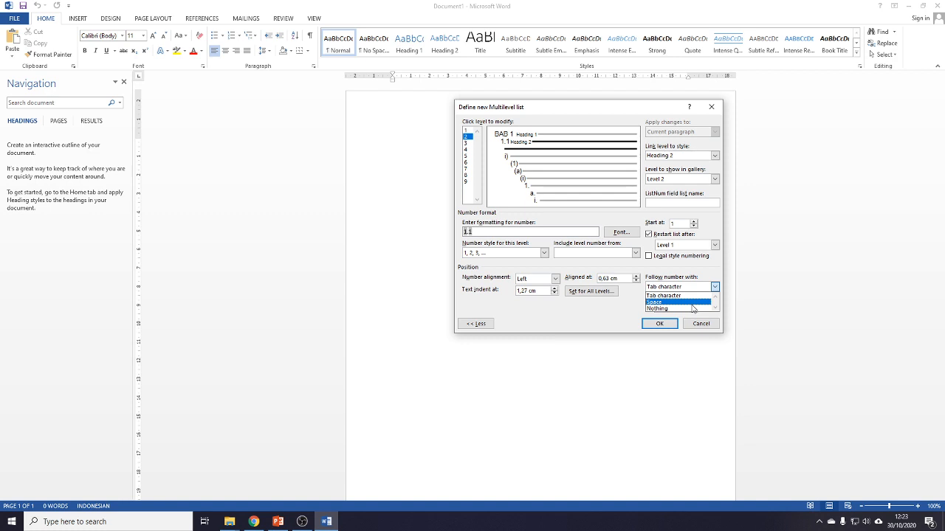
left_click(692, 302)
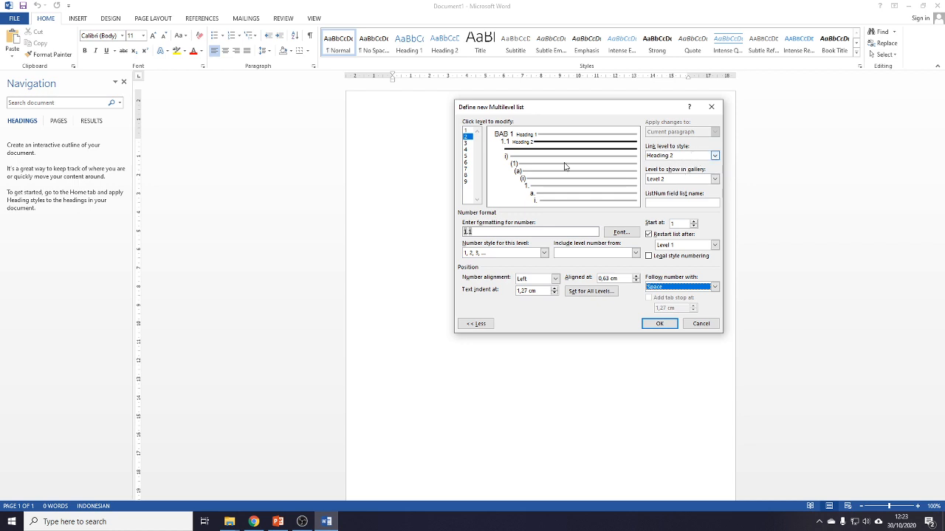
- Link list level 3 to the Heading 3 style and set Level 3 as the level to show in the gallery
left_click(467, 143)
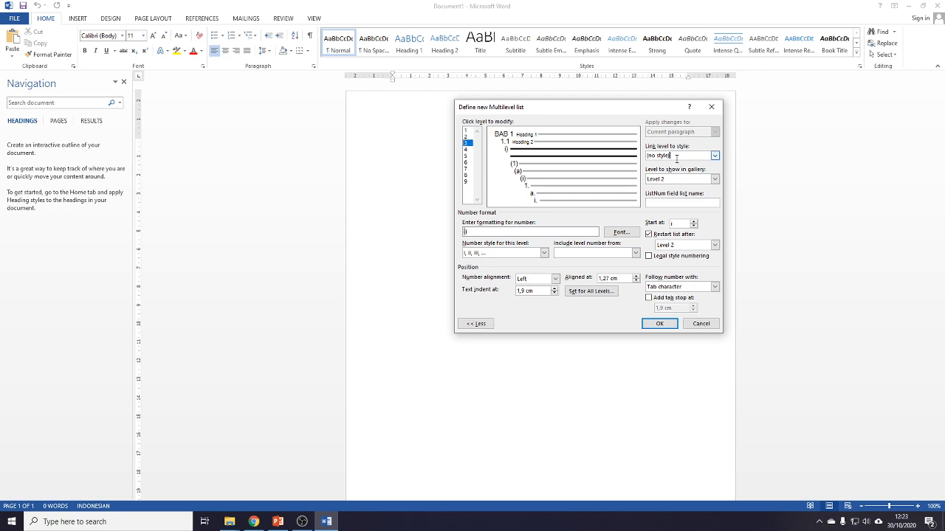
left_click(714, 156)
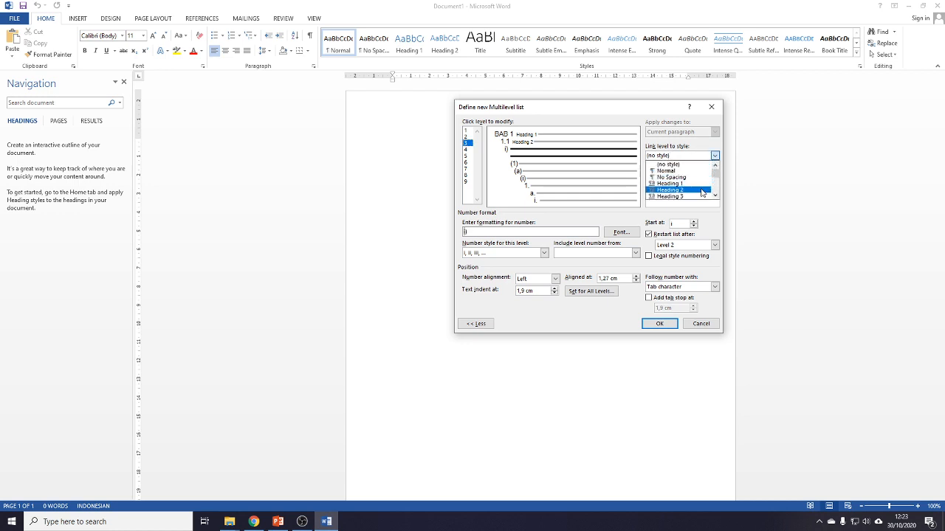
left_click(698, 197)
left_click(715, 179)
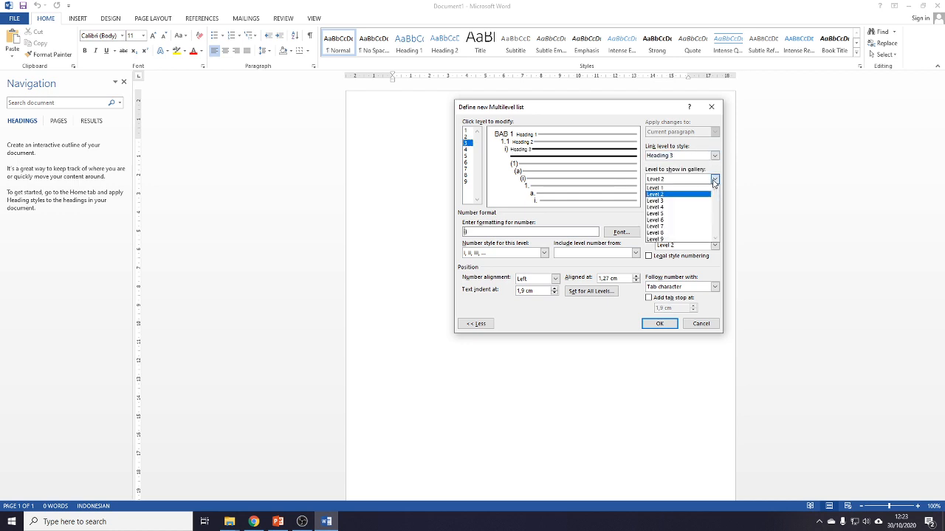
left_click(705, 200)
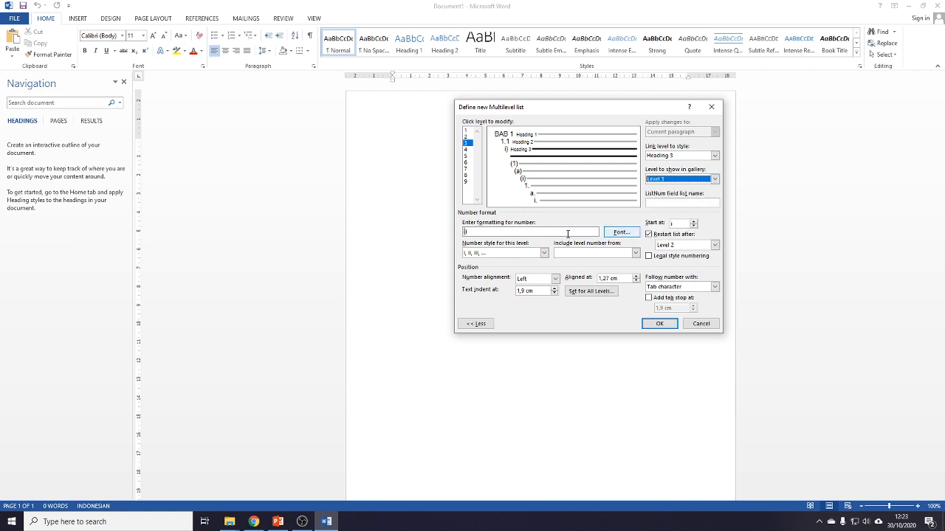
- Give level 3 the number style 1, 2, 3, … and remove the closing parenthesis from its format
left_click(544, 252)
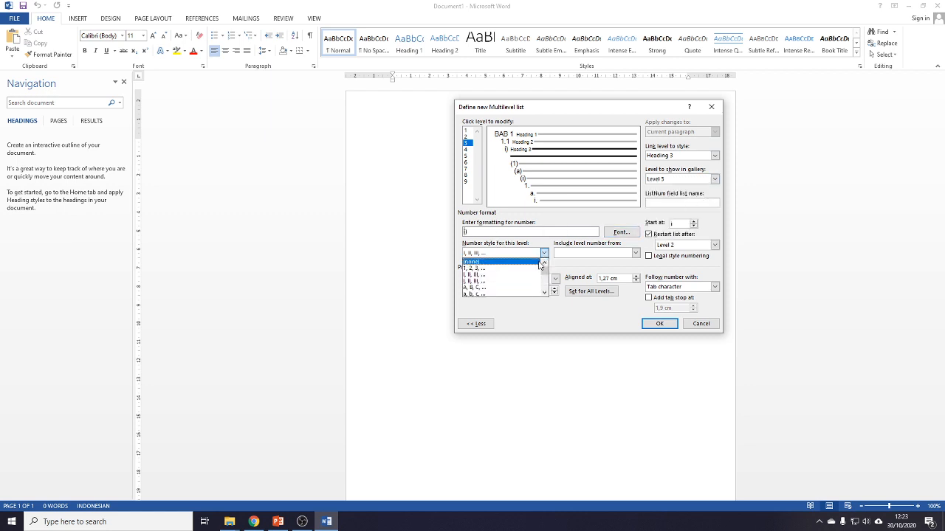
left_click(537, 268)
left_click(507, 231)
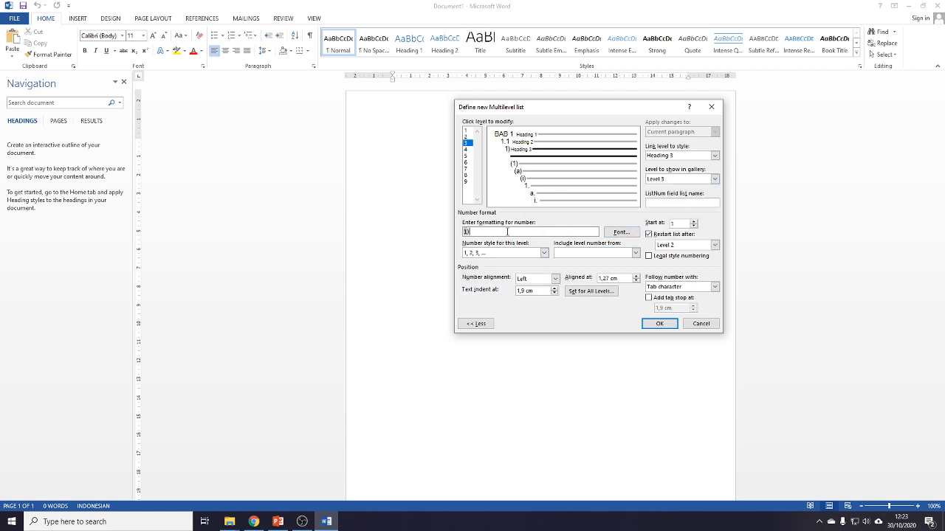
key("BackSpace")
- Put a period before level 3's number and include the Level 2 number in front of it
type(".")
left_click(635, 253)
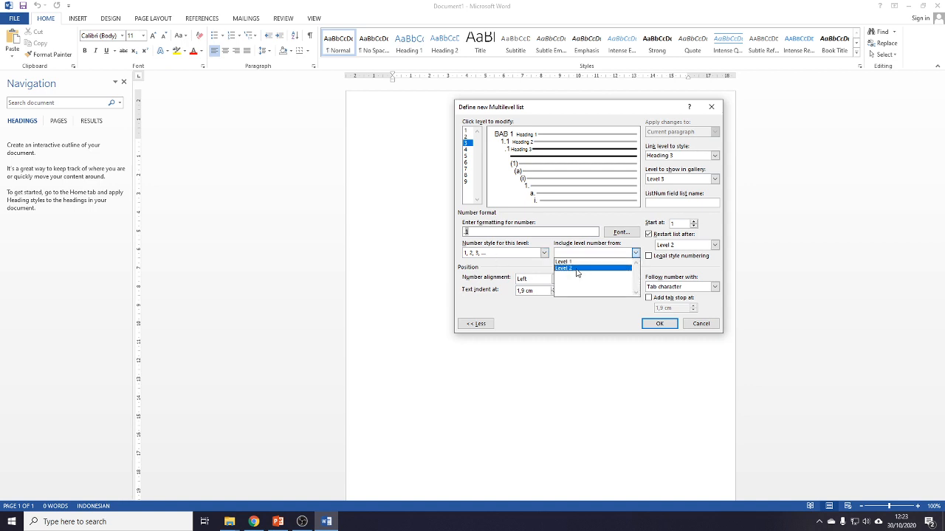
left_click(577, 269)
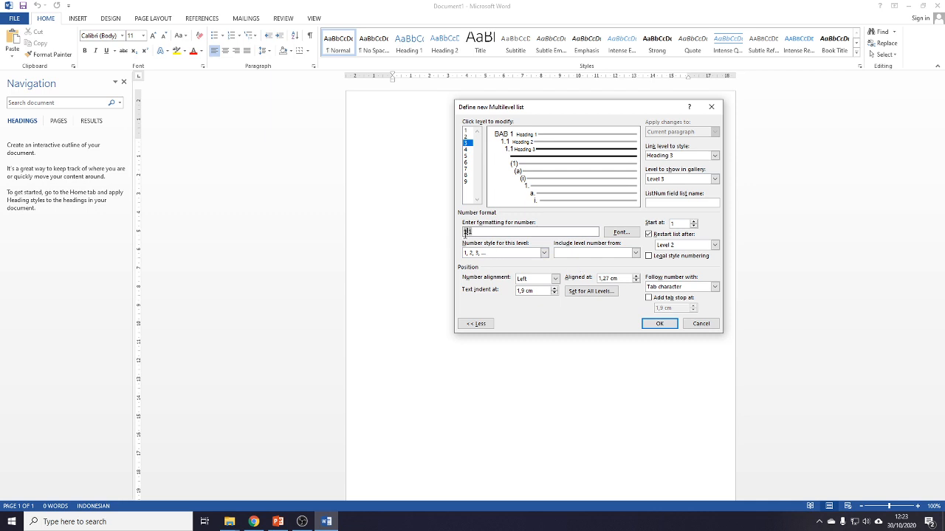
- Put a period at the start of level 3's number format and include the Level 1 number in front of it
type(".")
left_click(636, 253)
left_click(604, 263)
- Have level 3's number followed by a Space and apply the new multilevel list definition
left_click(715, 287)
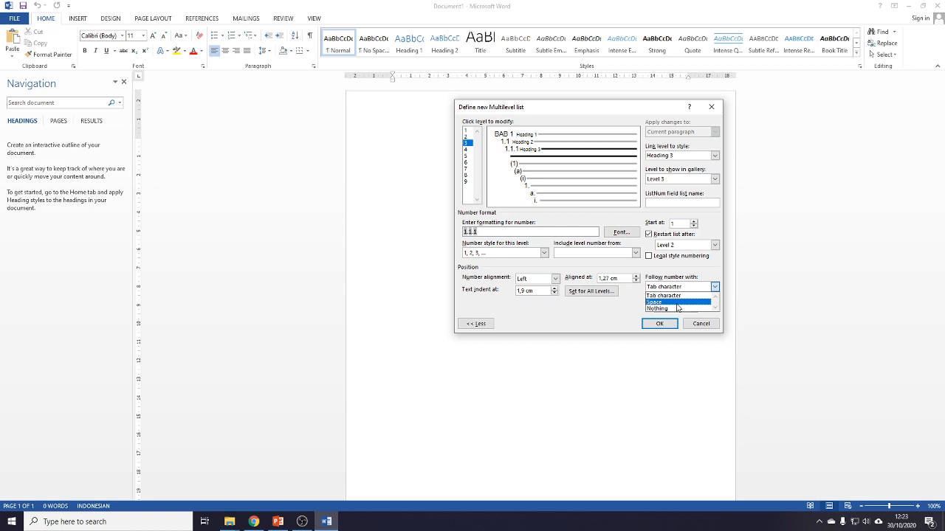
left_click(677, 303)
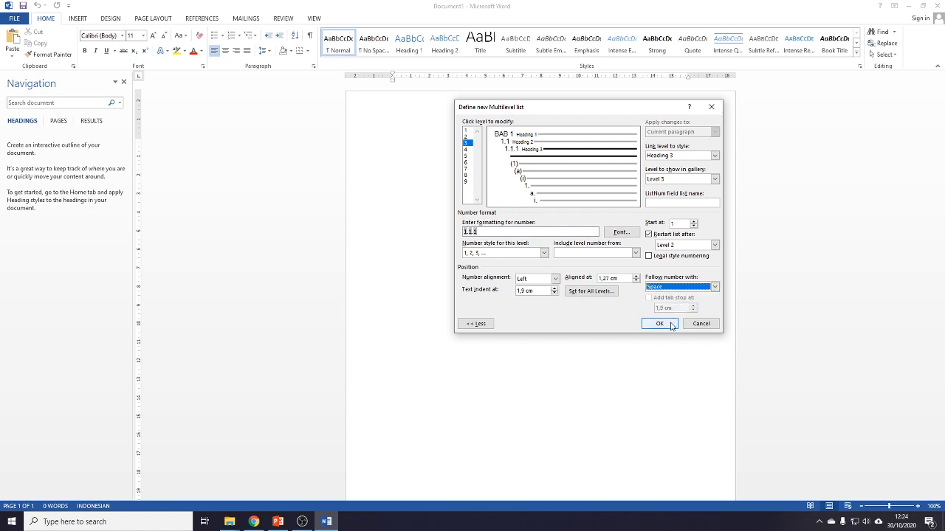
left_click(670, 326)
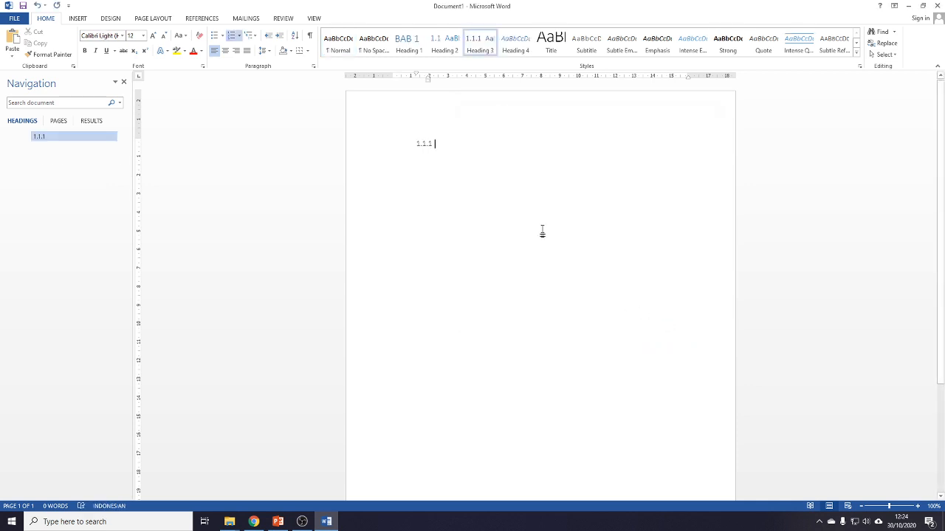
- Remove the Heading 3 numbering from the document's first line and apply the Heading 1 style there
key("BackSpace")
key("BackSpace")
left_click(408, 46)
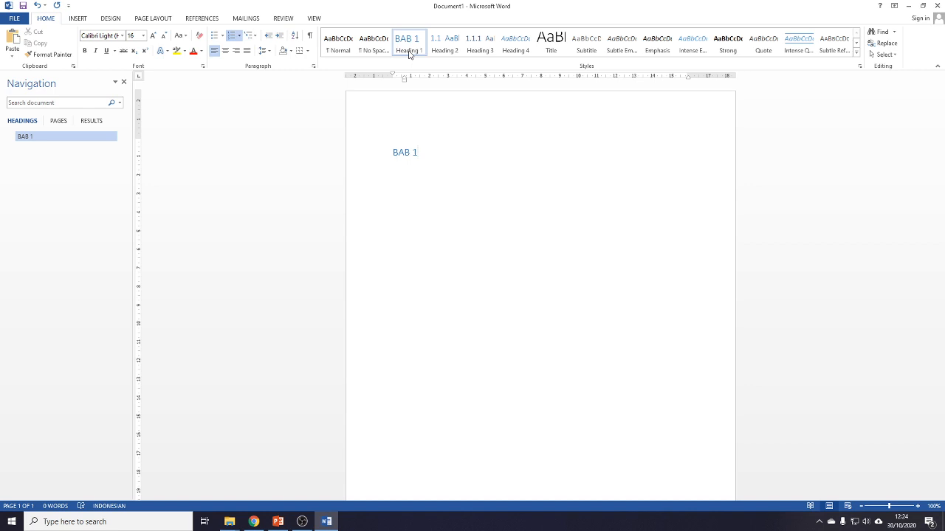
- Add three more Heading 1 lines below BAB 1 to create chapters BAB 2 to BAB 4
key("Return")
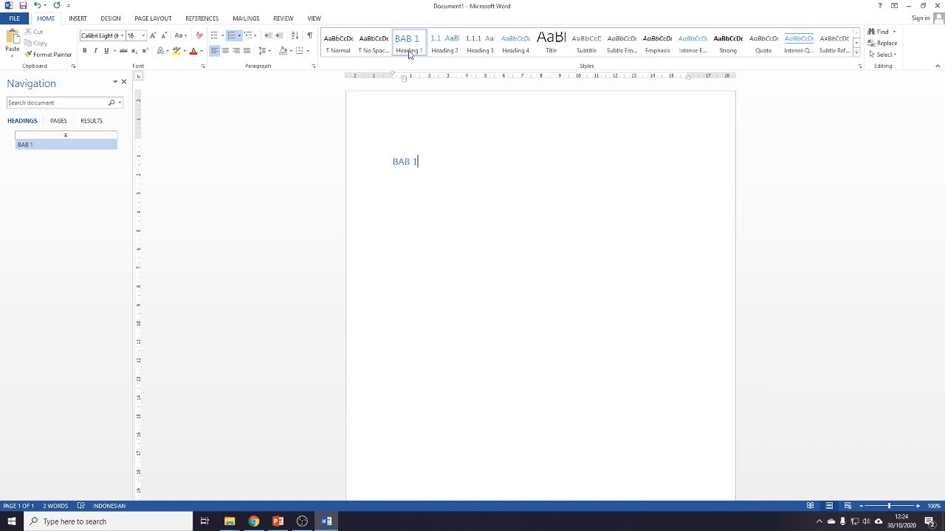
key("Return")
left_click(409, 53)
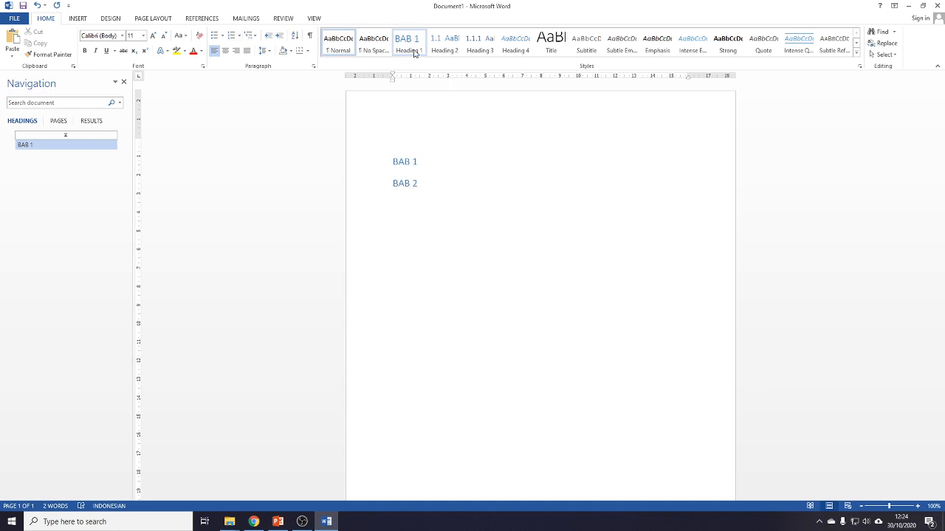
key("Return")
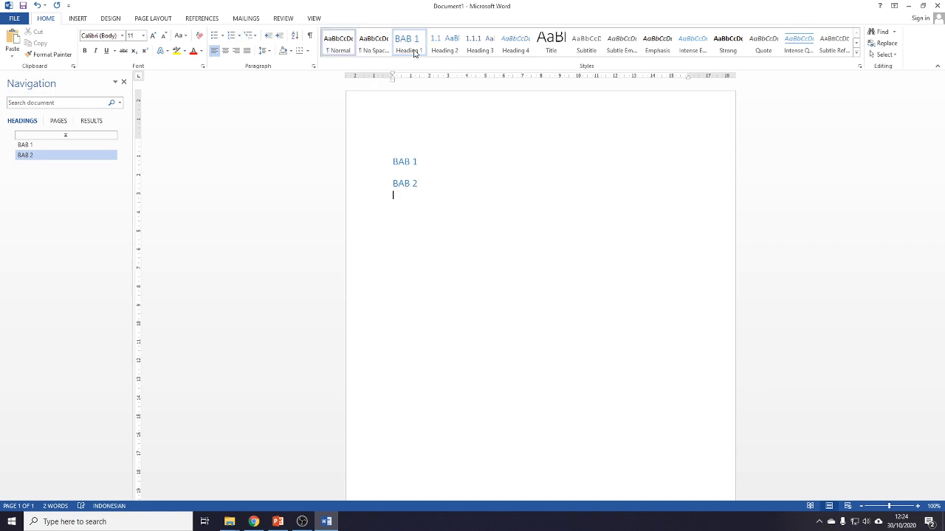
left_click(414, 52)
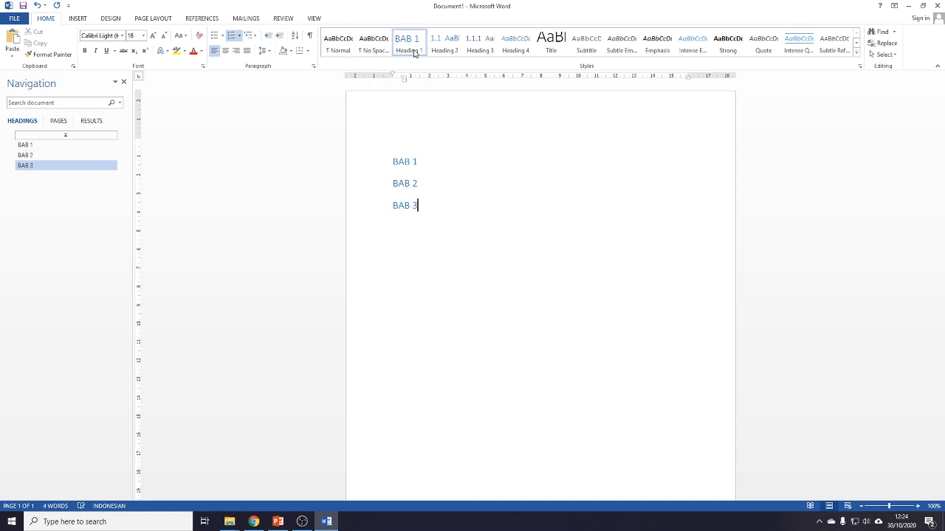
key("Return")
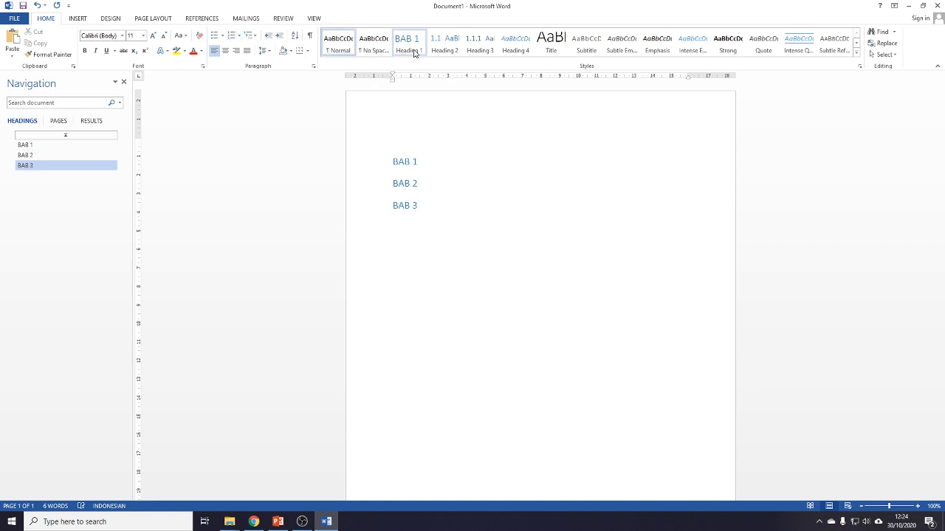
left_click(414, 52)
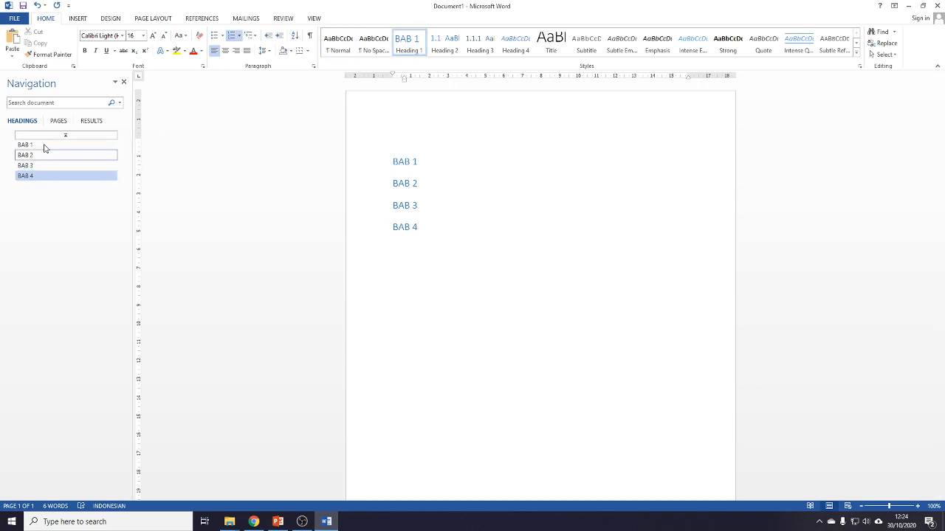
- Hide the Navigation Pane and show it again
left_click(315, 20)
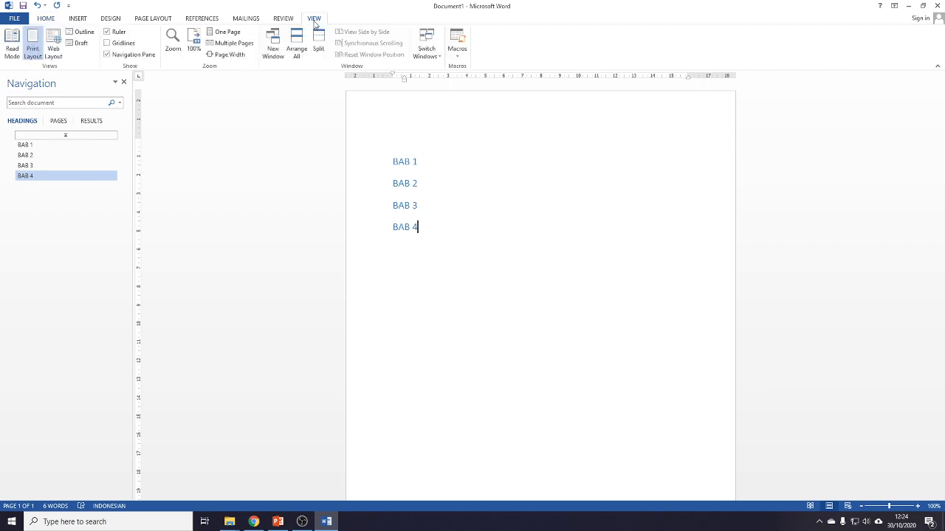
left_click(107, 55)
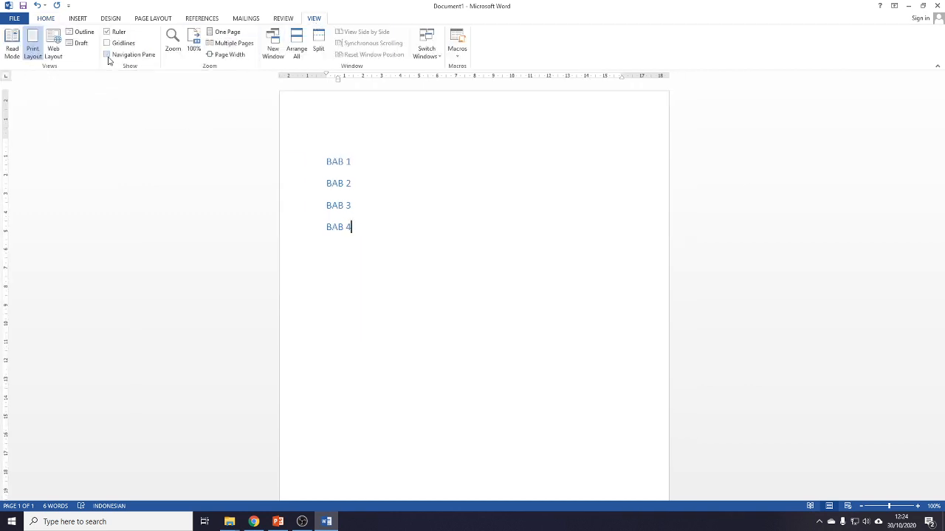
left_click(107, 54)
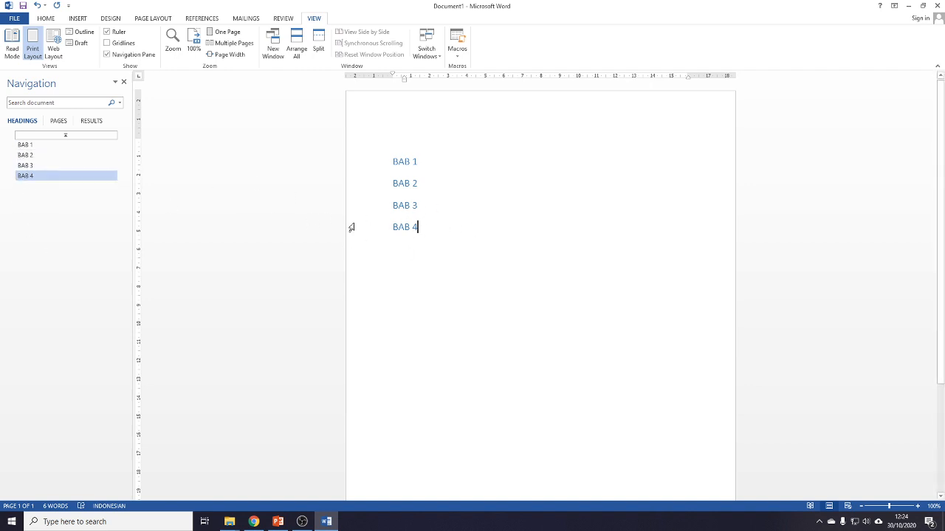
- Add a fifth chapter line below BAB 4 using the Heading 1 style
key("Return")
left_click(48, 19)
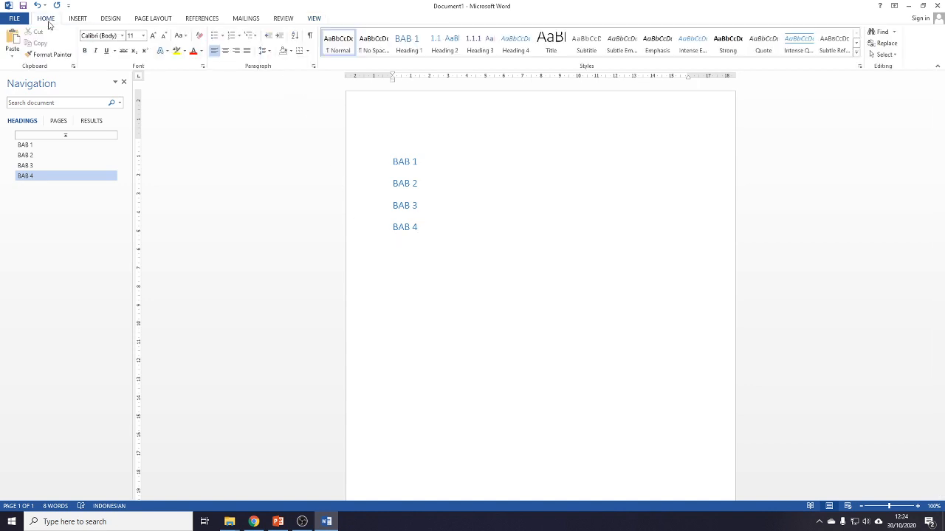
left_click(421, 44)
type("BAB 5")
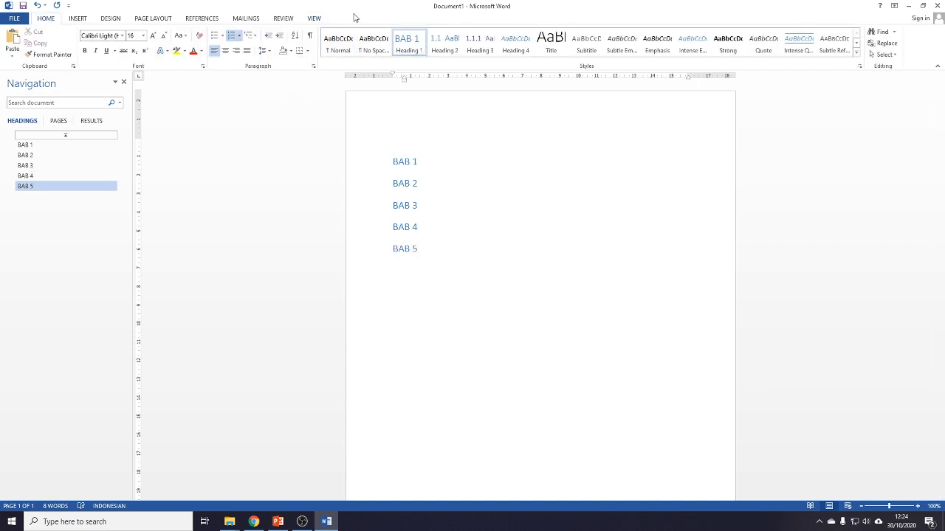
- Insert three Heading 2 section lines, 1.1 to 1.3, below BAB 1
left_click(459, 160)
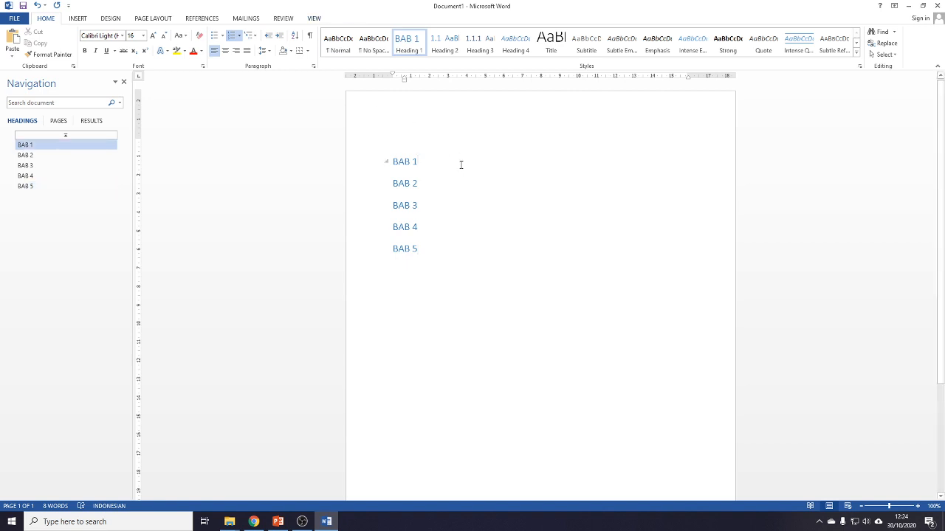
key("Return")
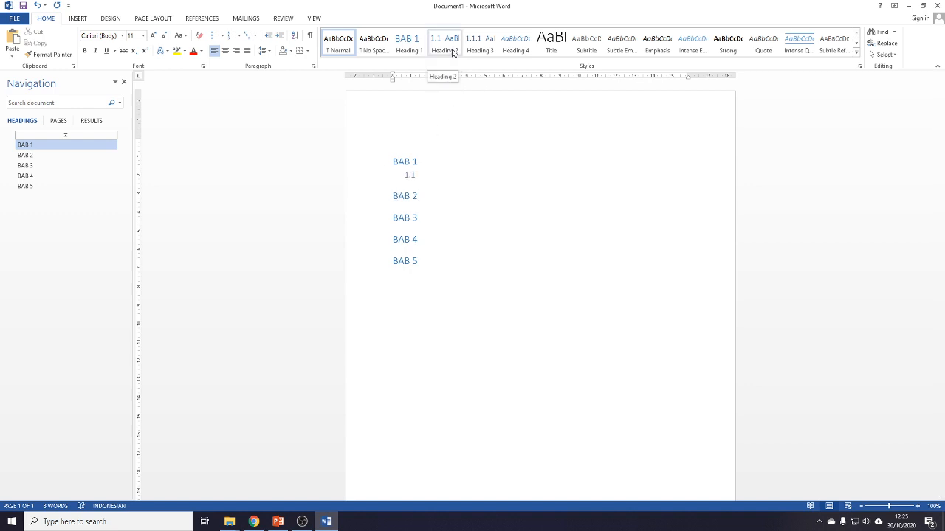
left_click(453, 52)
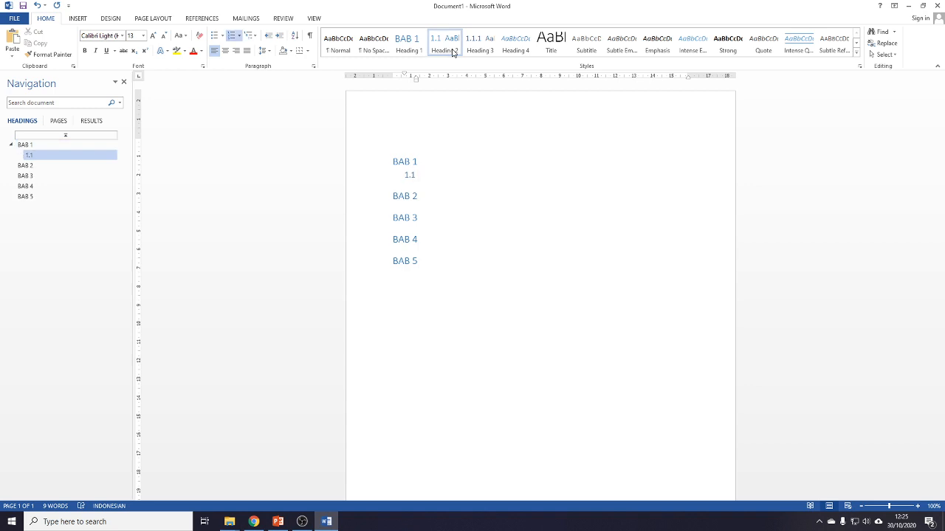
key("Return")
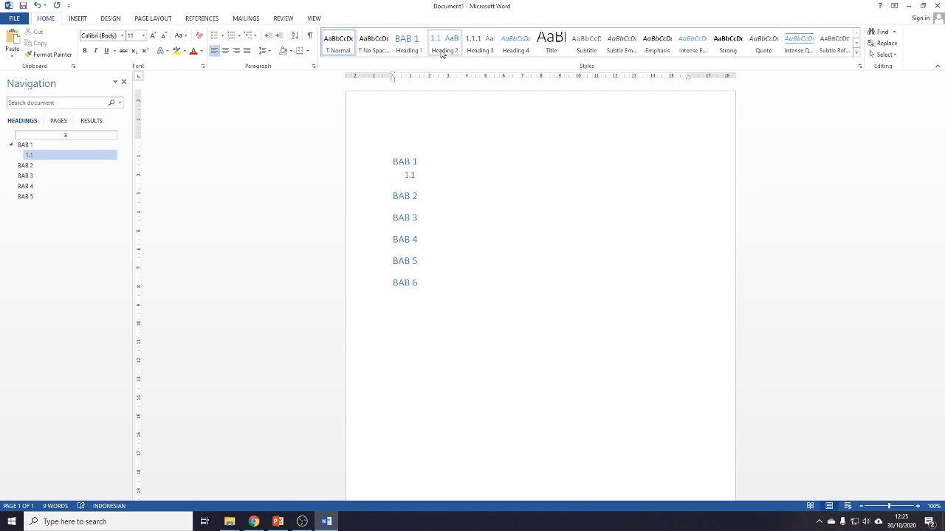
left_click(443, 52)
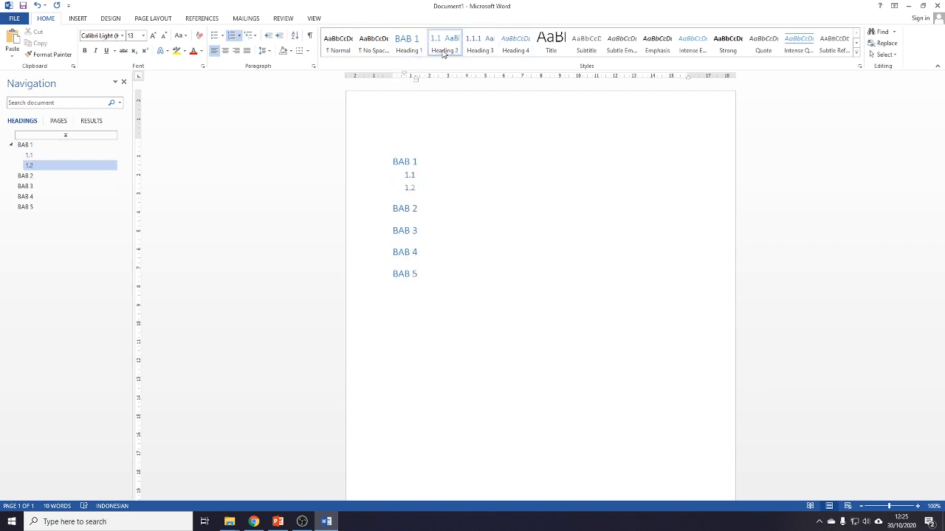
key("Return")
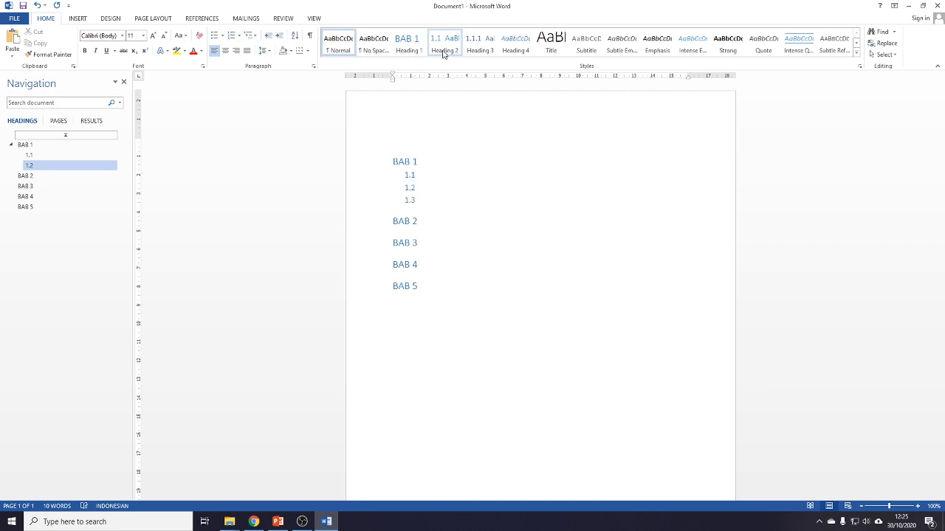
left_click(444, 52)
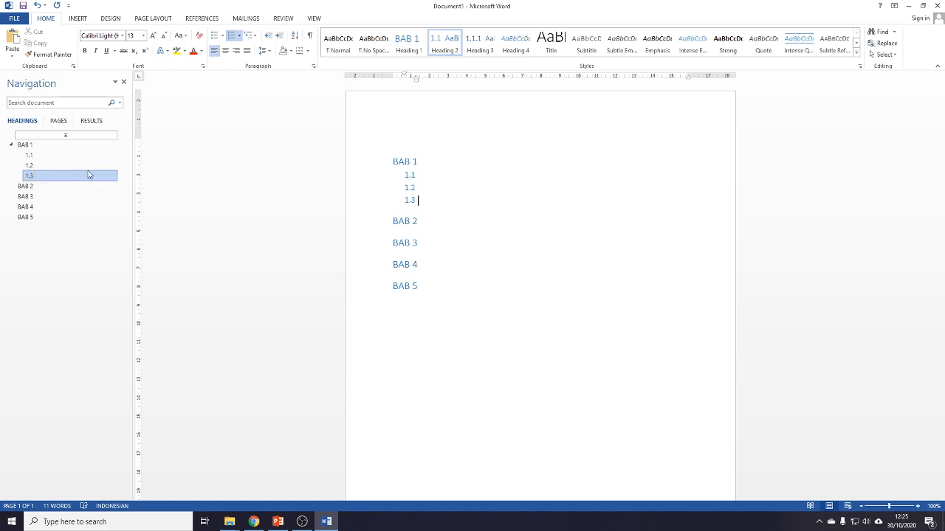
- Insert four Heading 2 section lines, 2.1 to 2.4, below BAB 2
key("Return")
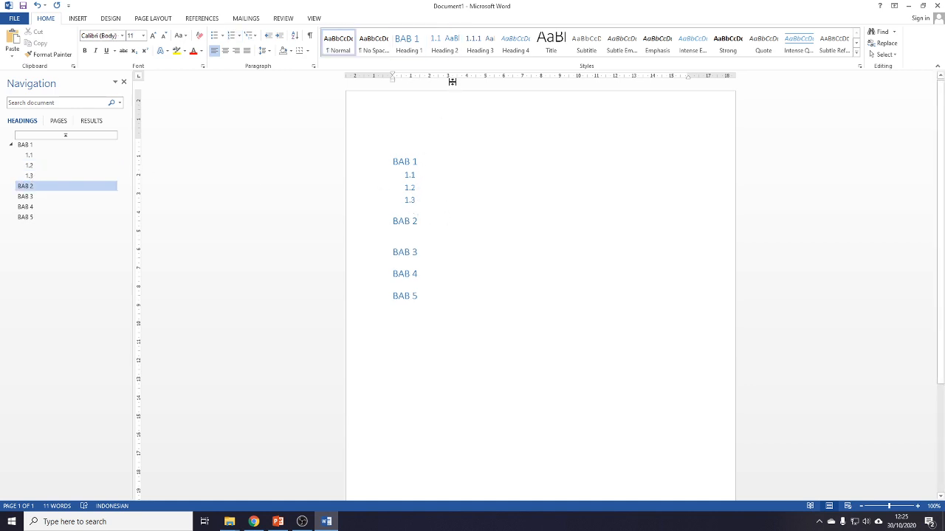
left_click(448, 50)
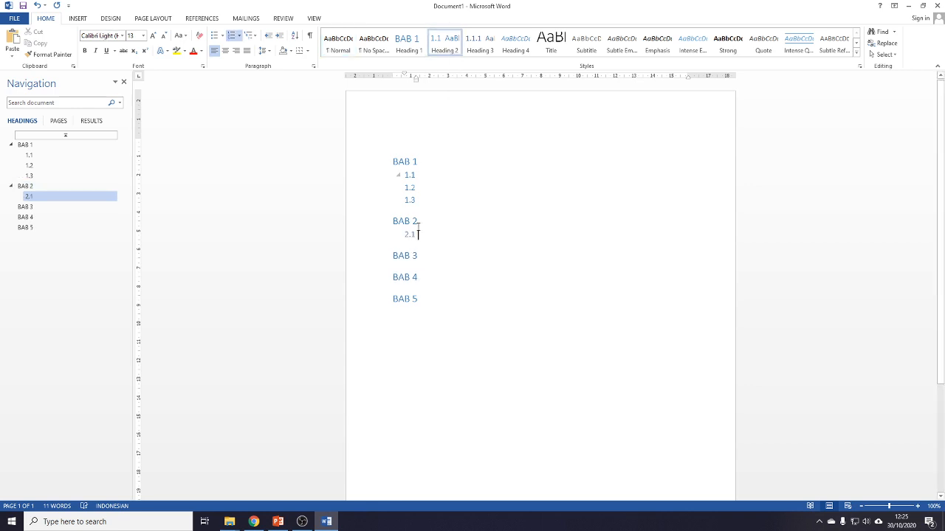
key("Return")
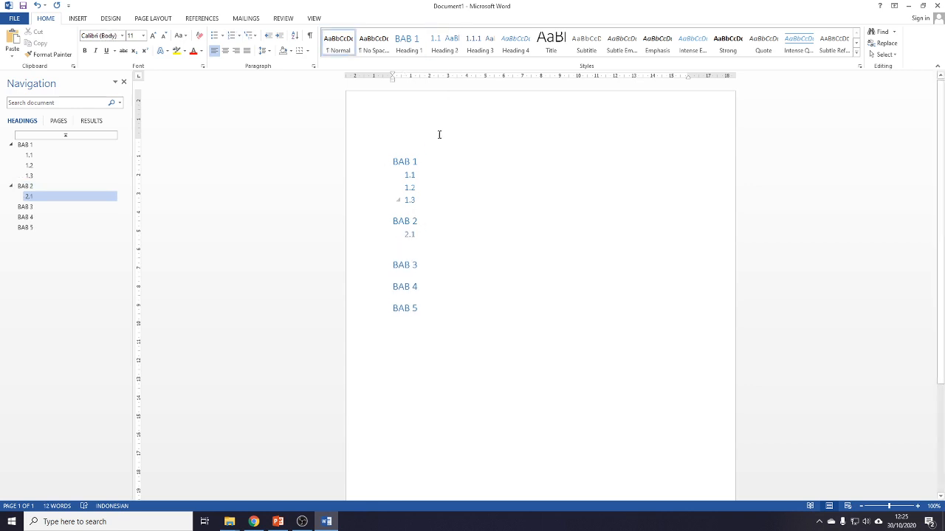
left_click(453, 49)
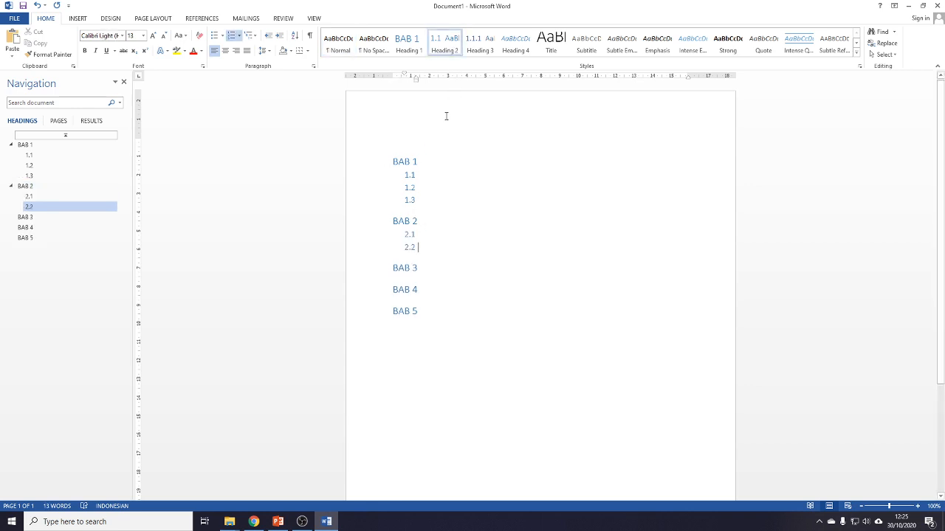
key("Return")
left_click(453, 49)
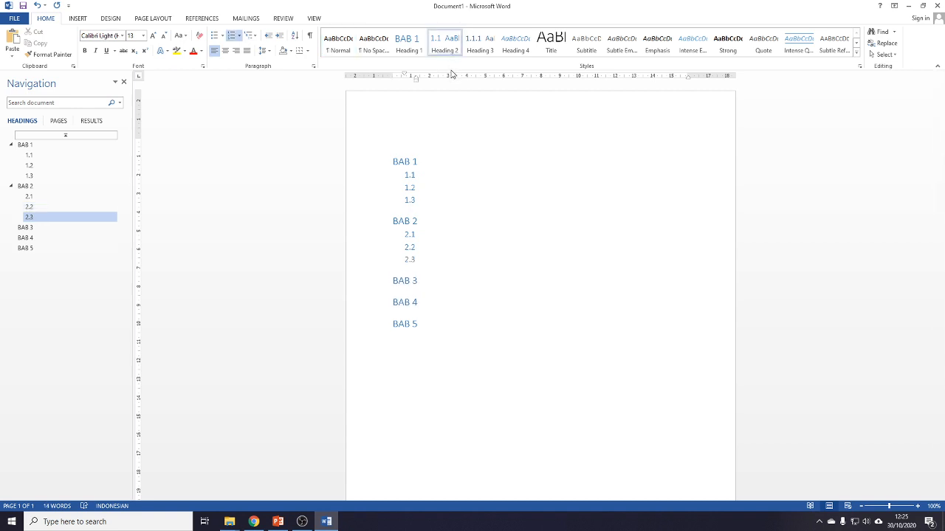
key("Return")
left_click(444, 46)
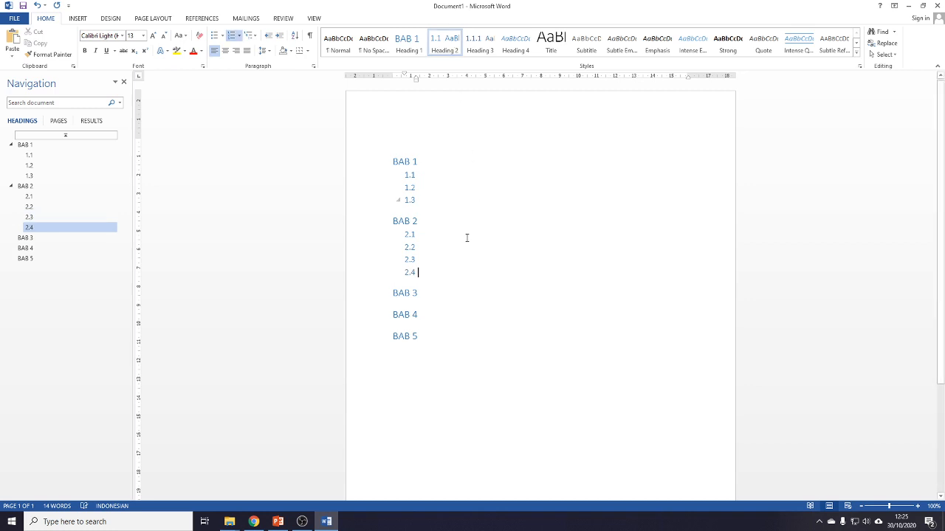
- Insert three Heading 2 section lines, 3.1 to 3.3, below BAB 3
left_click(439, 296)
key("Return")
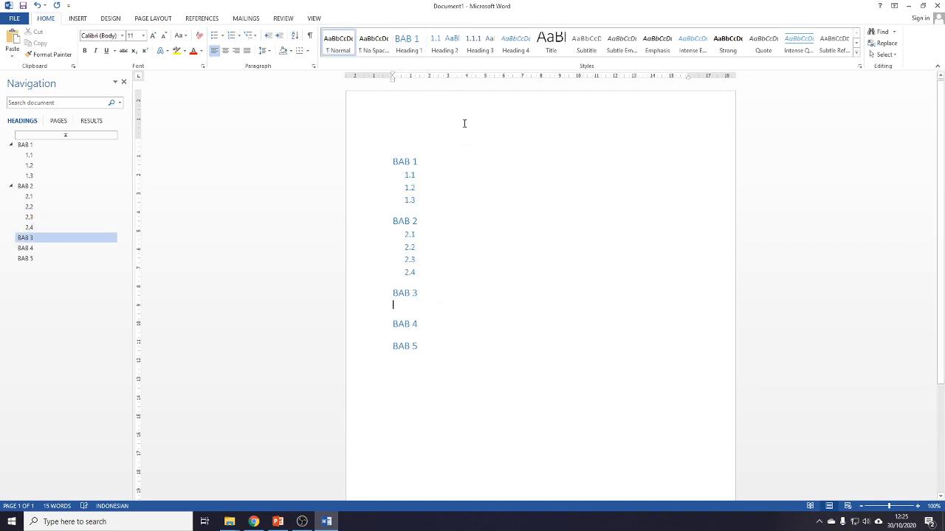
left_click(444, 45)
key("Return")
left_click(447, 47)
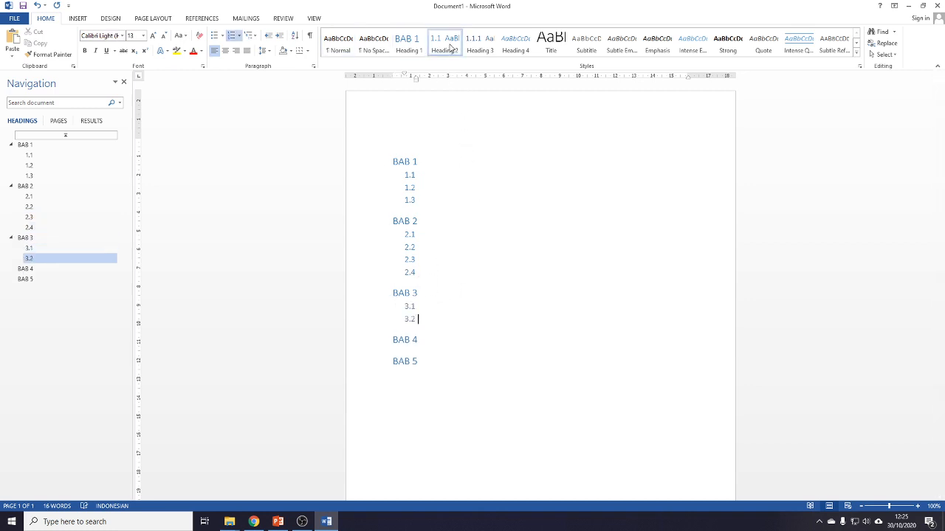
key("Return")
left_click(445, 47)
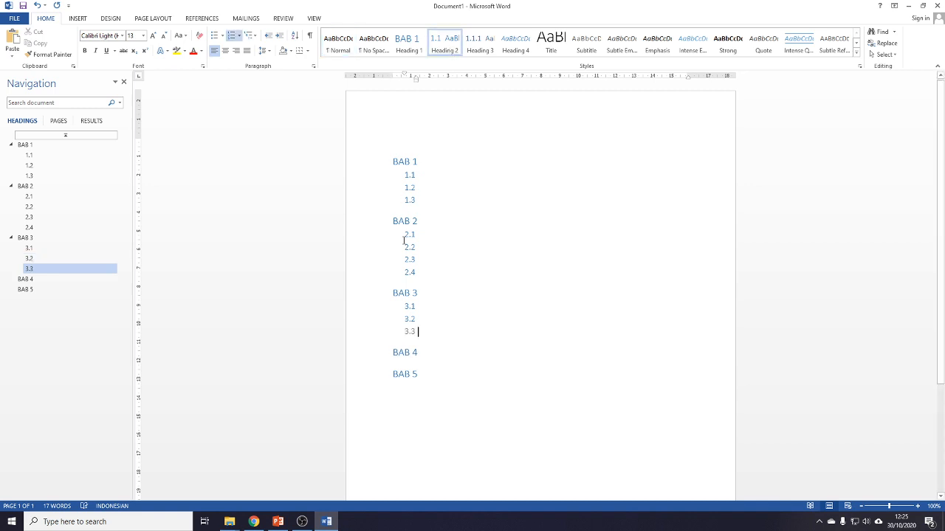
- Insert two Heading 2 section lines, 4.1 and 4.2, below BAB 4
left_click(427, 351)
key("Return")
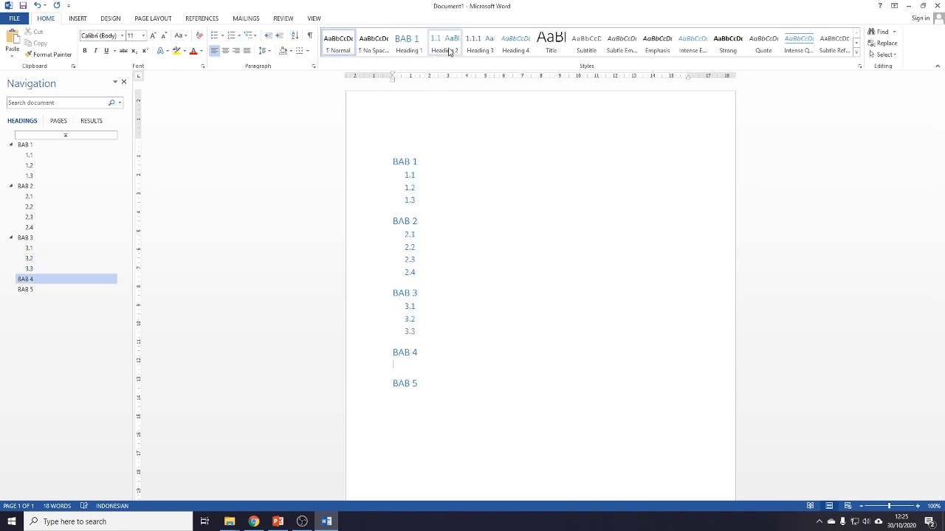
left_click(446, 46)
key("Return")
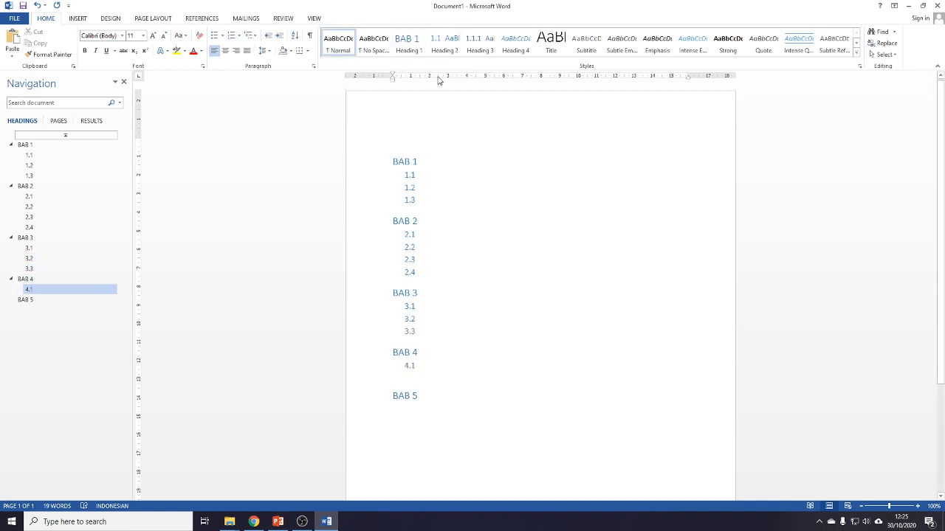
left_click(445, 46)
- Insert a Heading 2 section line, 5.1, below BAB 5
left_click(437, 400)
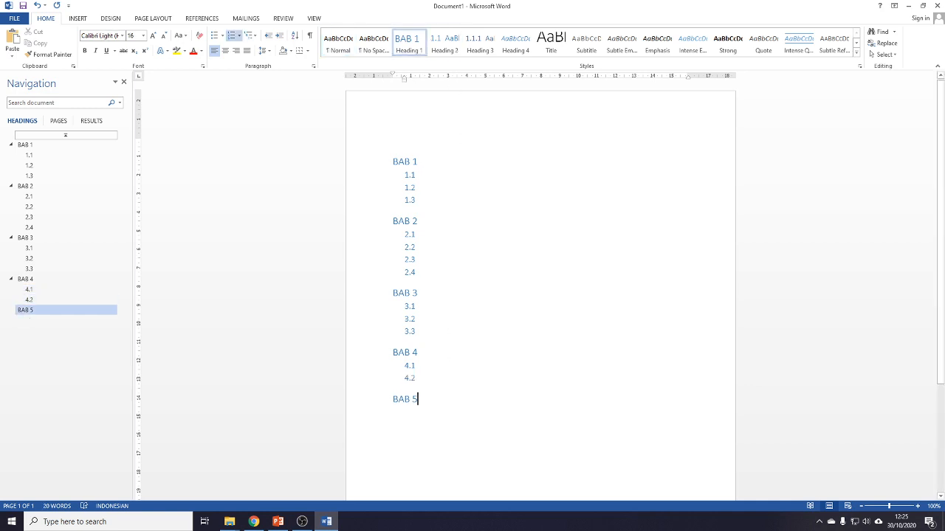
key("Return")
left_click(453, 49)
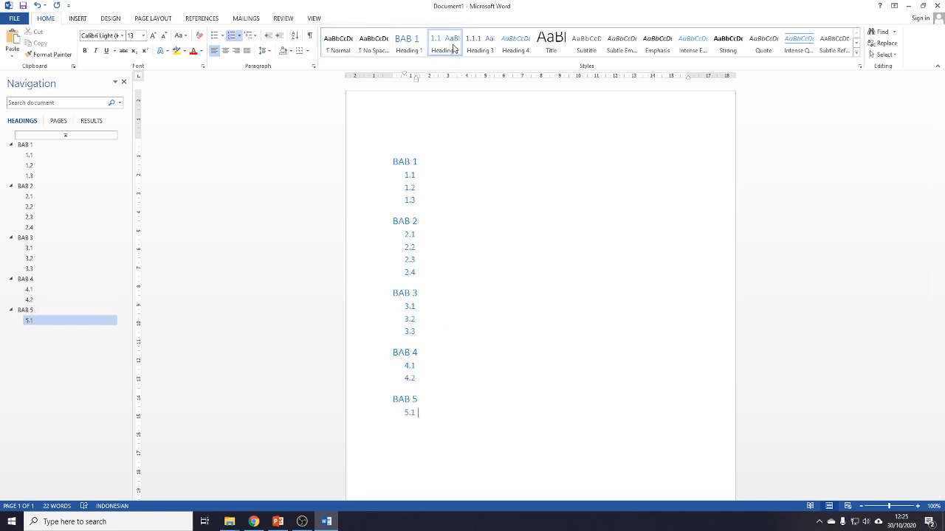
- Insert another Heading 2 section line, 5.2, below 5.1
key("Return")
left_click(453, 48)
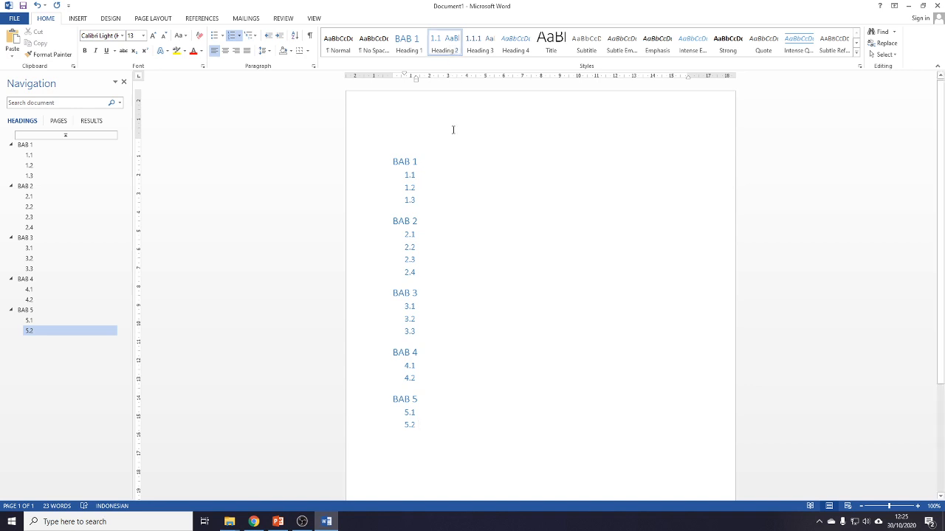
- Insert two Heading 3 subsection lines, 1.1.1 and 1.1.2, below section 1.1
left_click(433, 179)
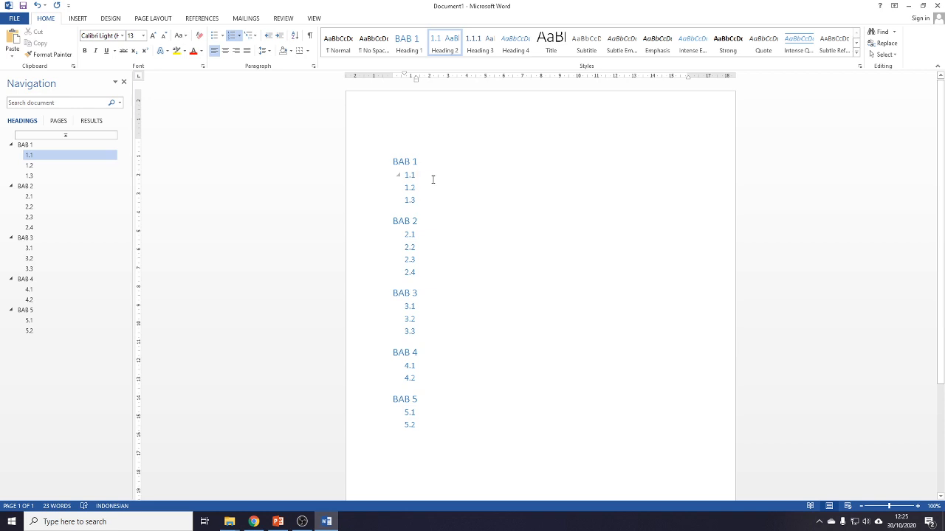
key("Return")
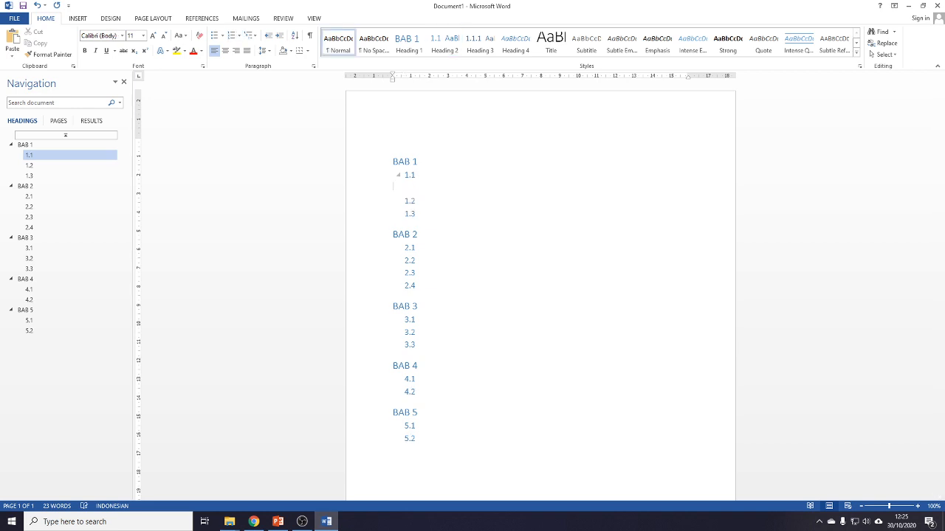
left_click(484, 44)
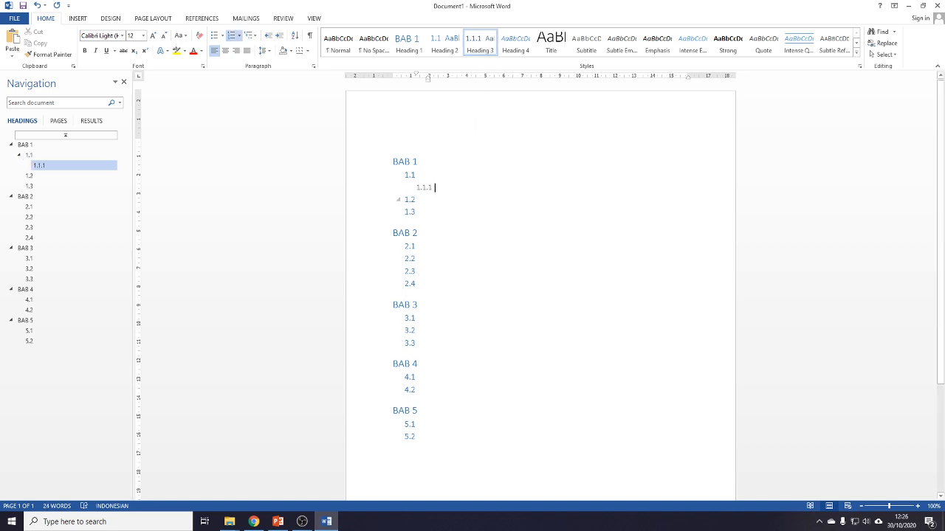
key("Return")
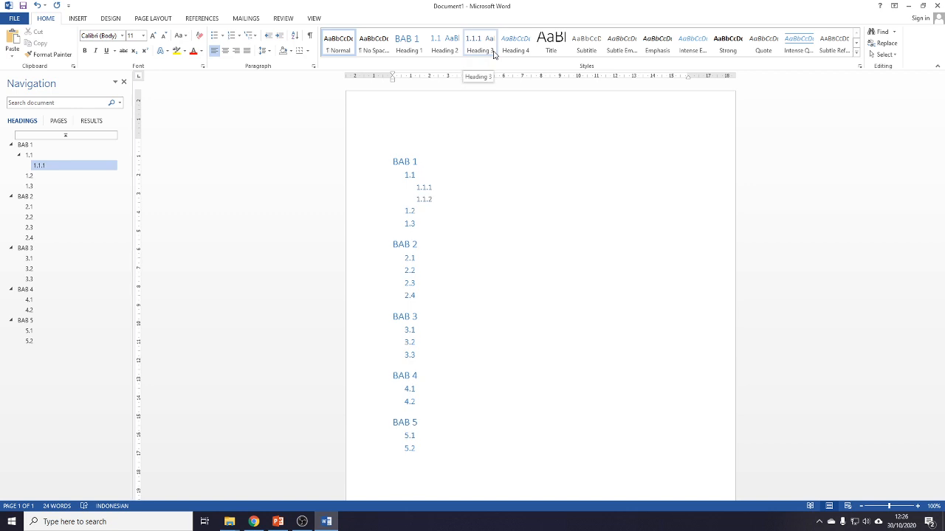
left_click(494, 53)
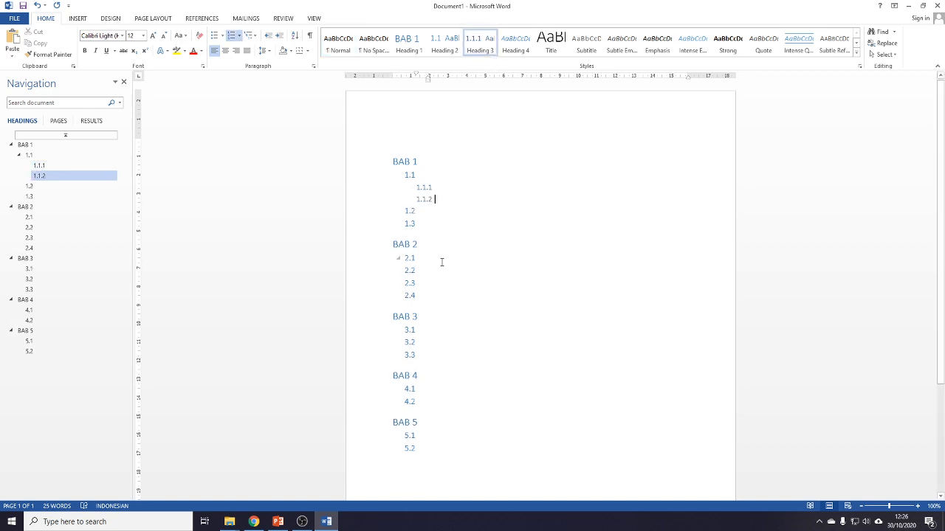
- Insert a Heading 3 subsection line, 2.3.1, below section 2.3
left_click(427, 283)
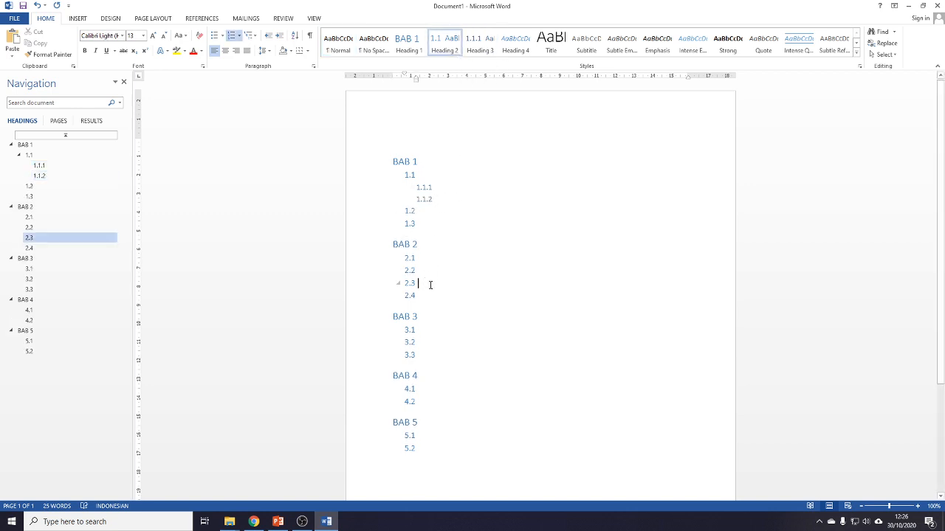
key("Return")
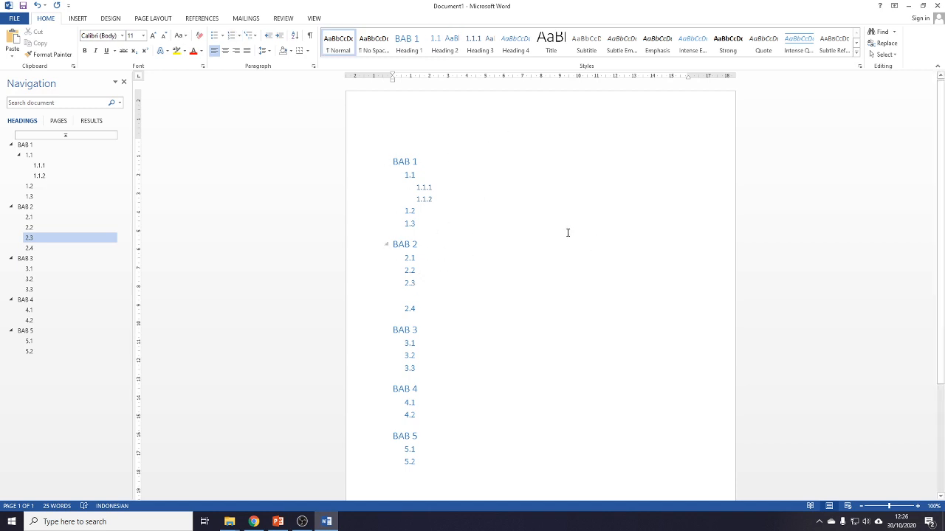
left_click(480, 45)
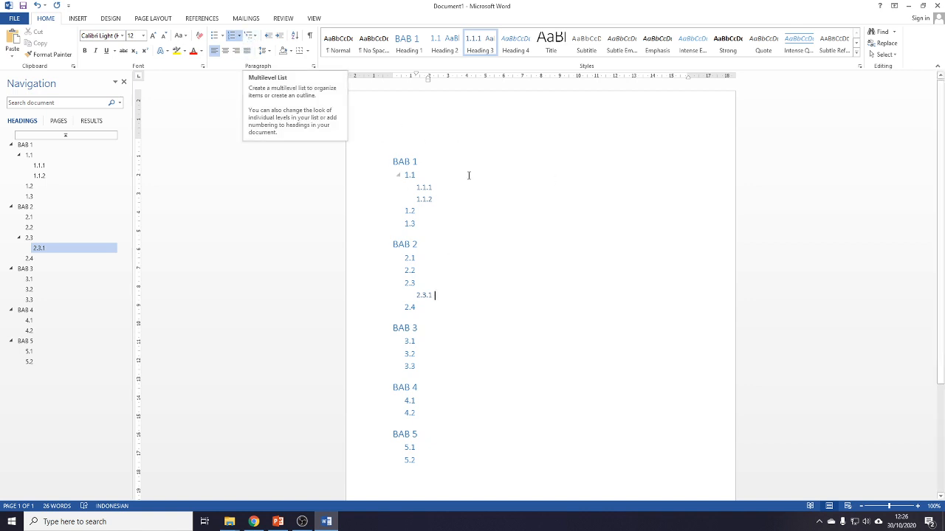
- Enter the title "pendahuluan" after the BAB 1 chapter number
left_click(601, 240)
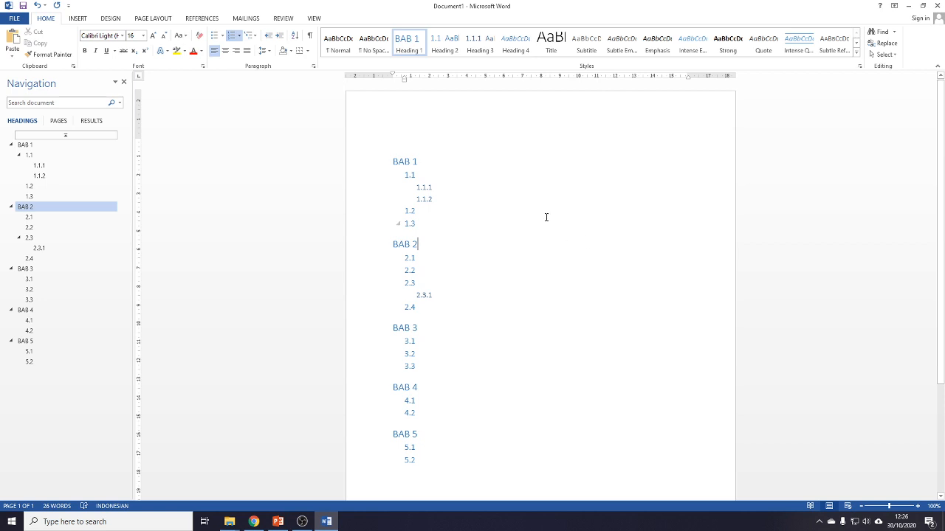
left_click(460, 162)
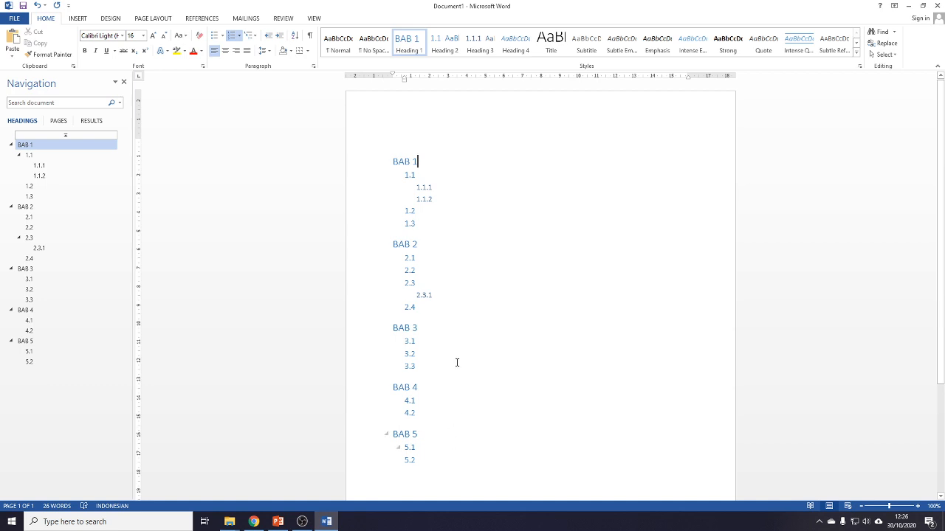
left_click(397, 151)
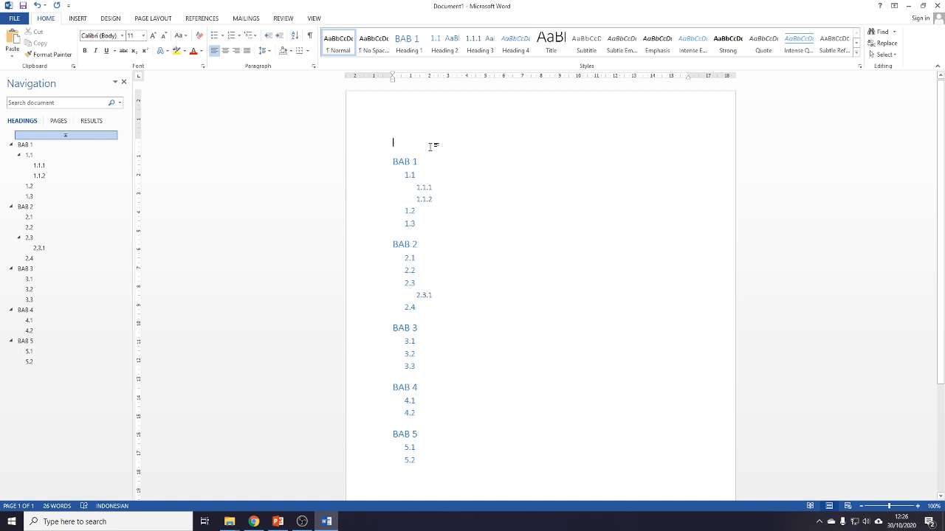
left_click(430, 146)
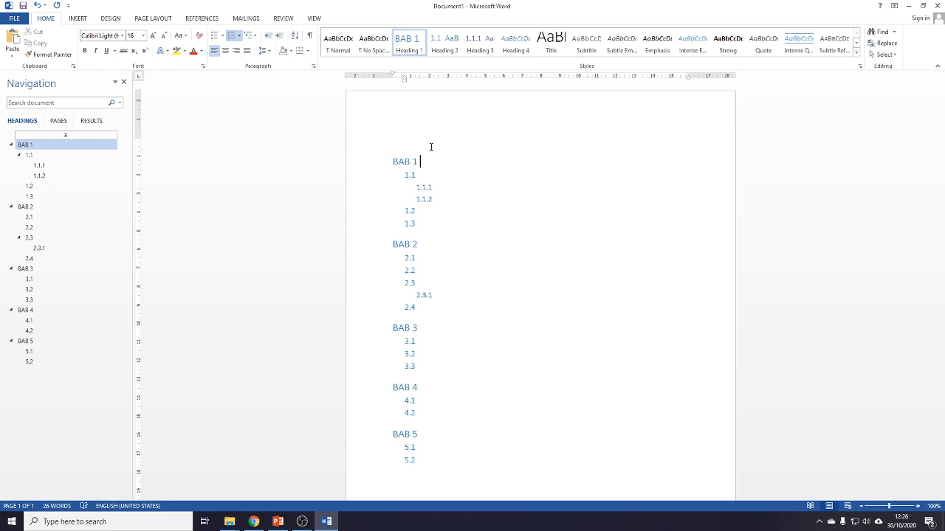
type("pendahuluan")
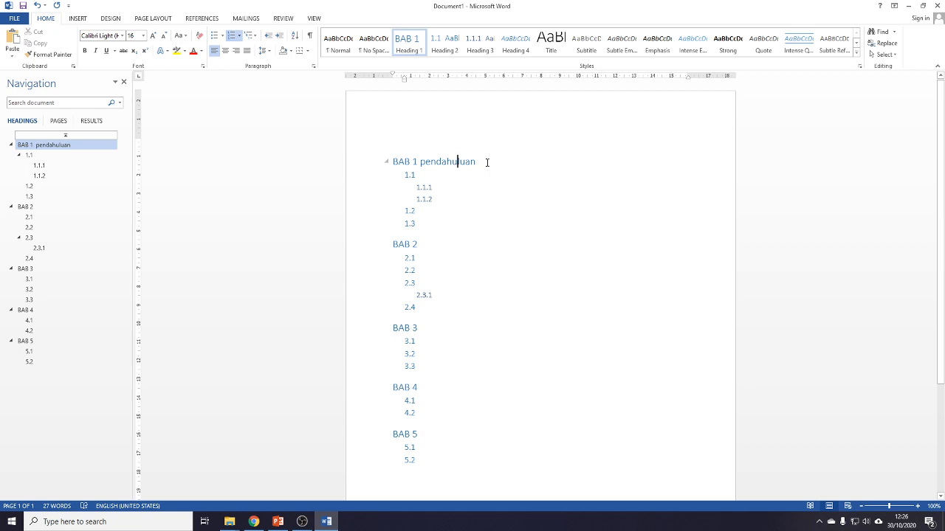
- Cycle the letter case of the word "pendahuluan" in the BAB 1 heading, ending with all capitals
key("shift+F3")
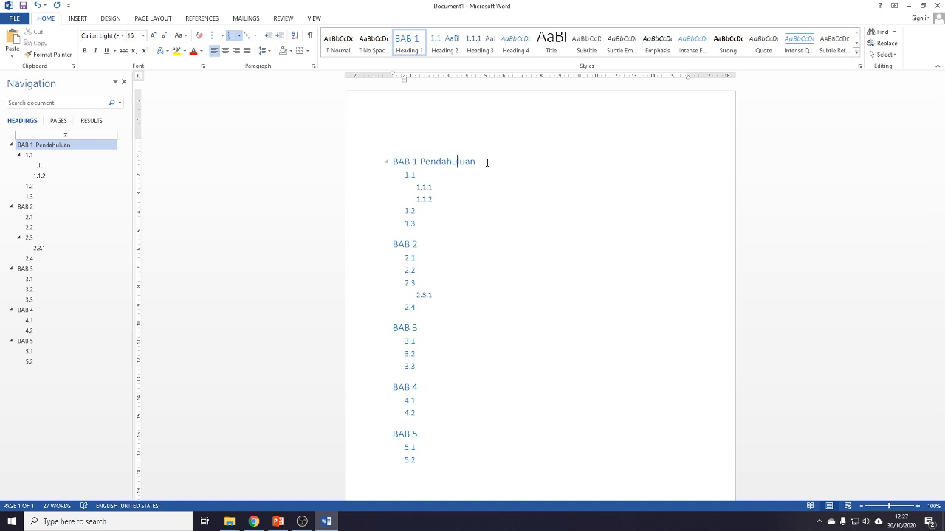
key("shift+F3")
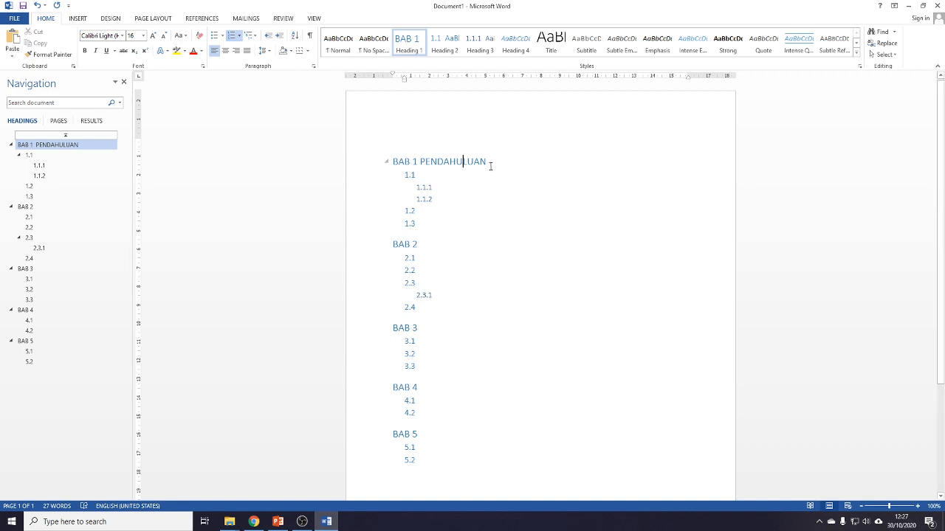
key("shift+F3")
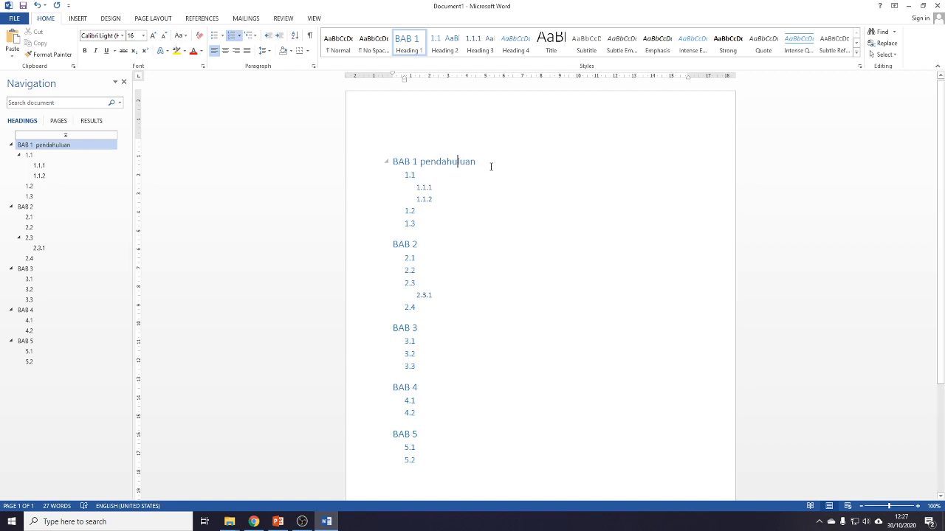
key("shift+F3")
key("shift+F3")
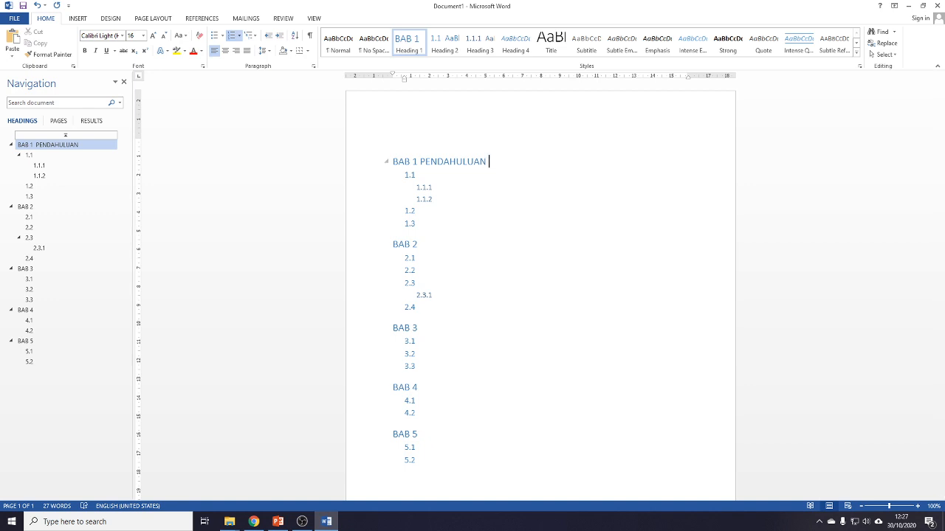
- Add the word "bab" to the BAB 1 title and change the title's case to "Pendahuluan Bab"
type("bab")
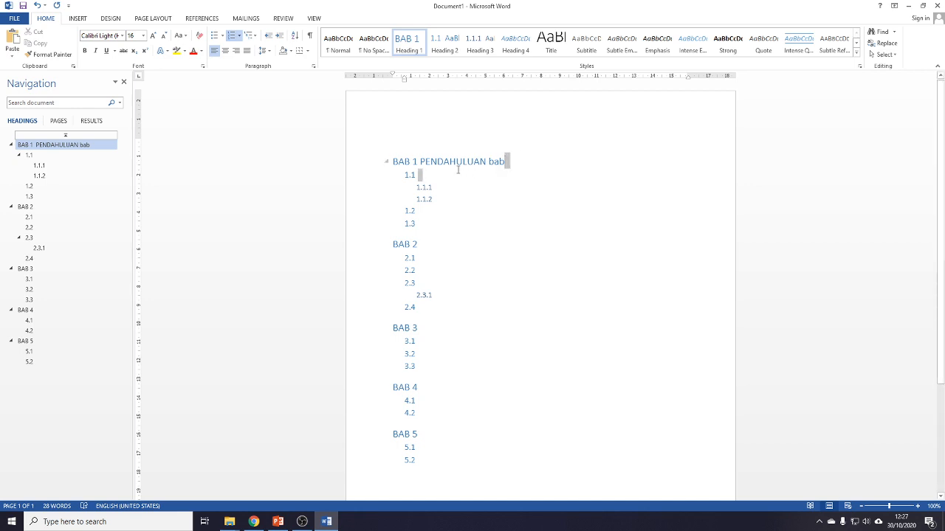
left_click_drag(507, 161, 430, 162)
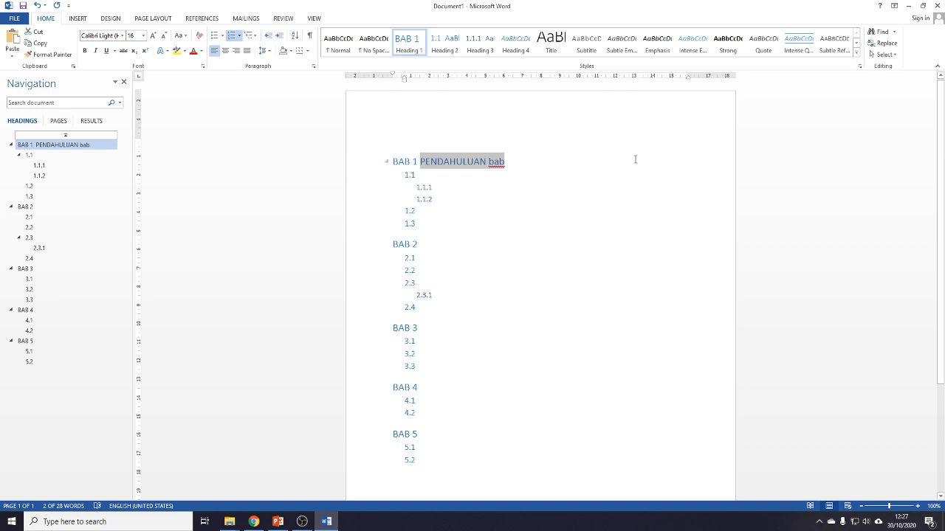
key("shift+F3")
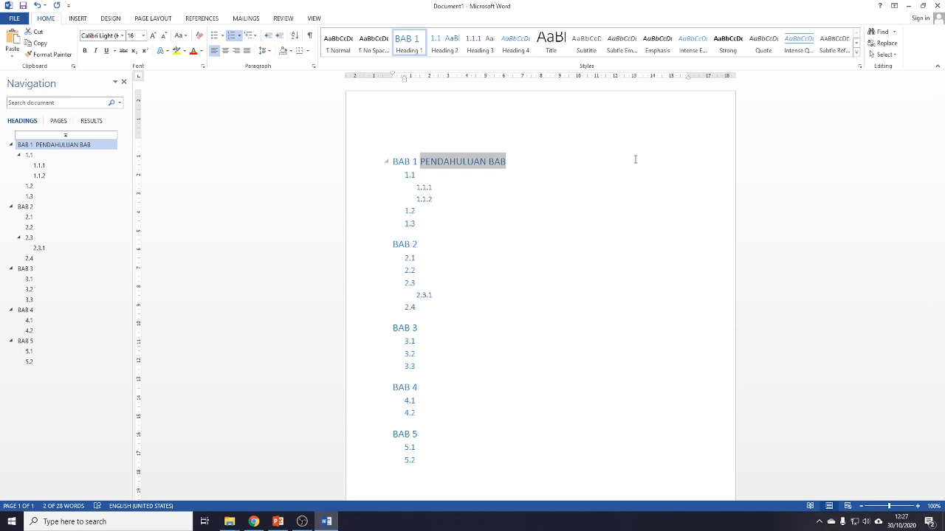
key("shift+F3")
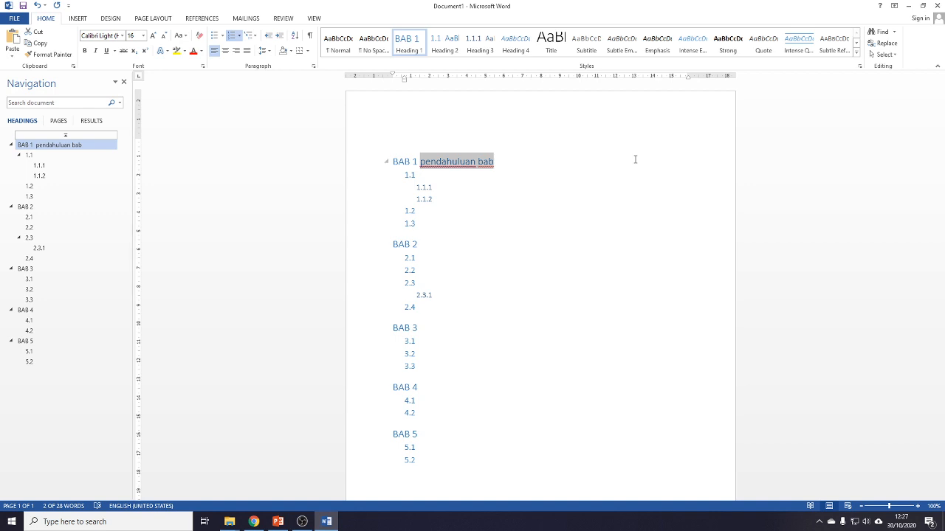
key("shift+F3")
left_click(529, 161)
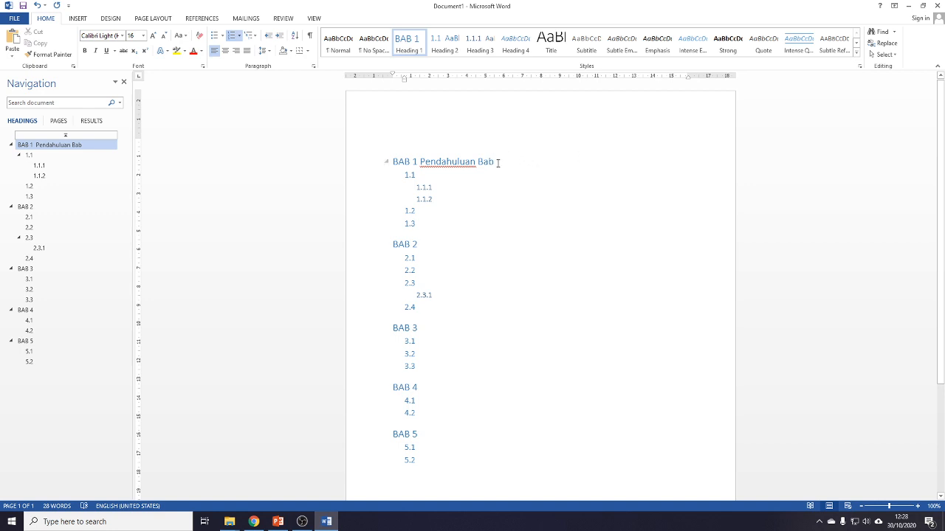
- Set the font color of the BAB chapter number labels to Automatic and center the BAB 1 heading
left_click_drag(498, 164, 440, 161)
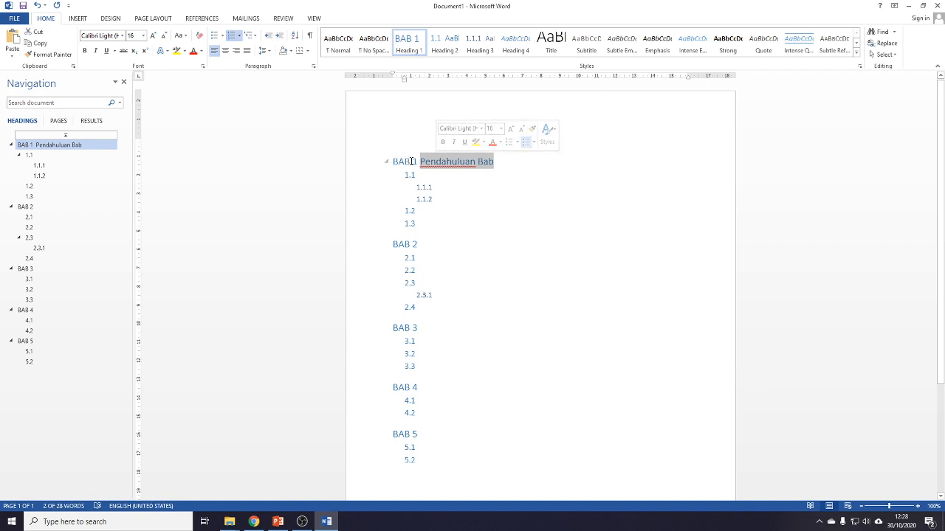
left_click(410, 160)
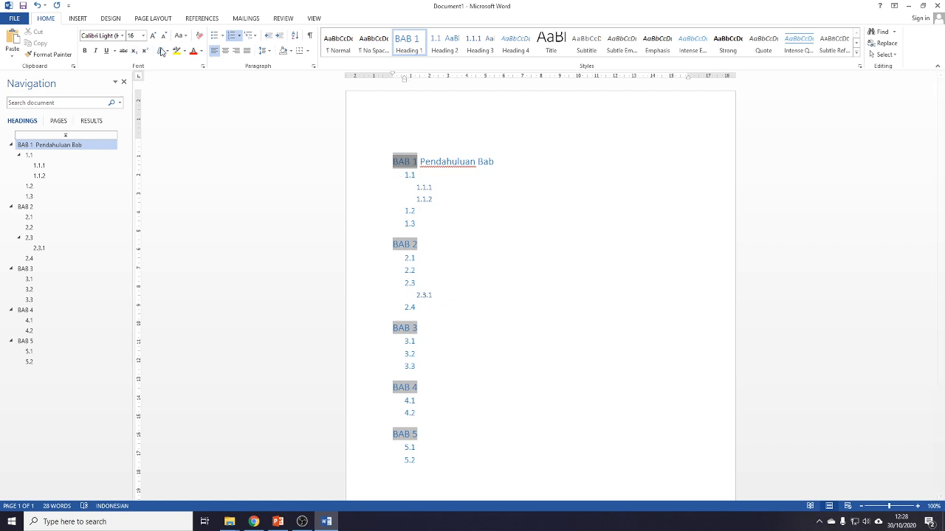
left_click(200, 51)
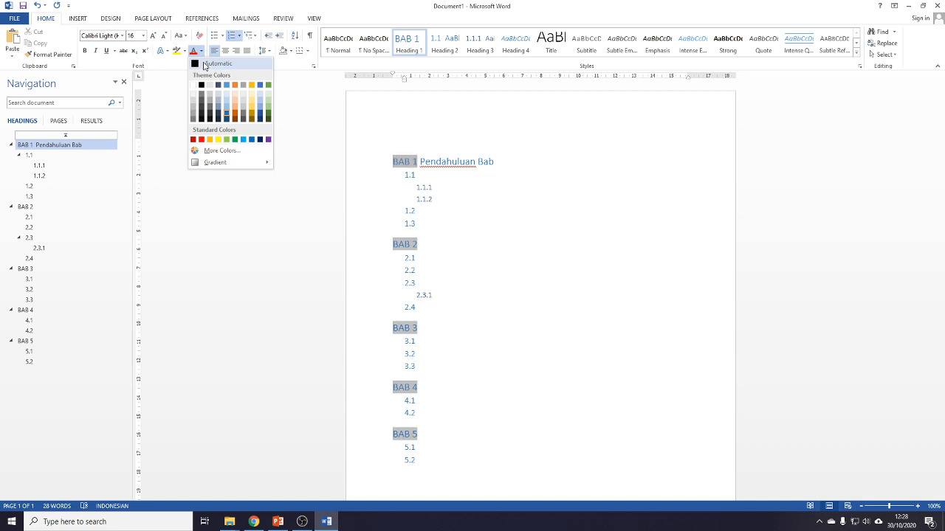
left_click(204, 66)
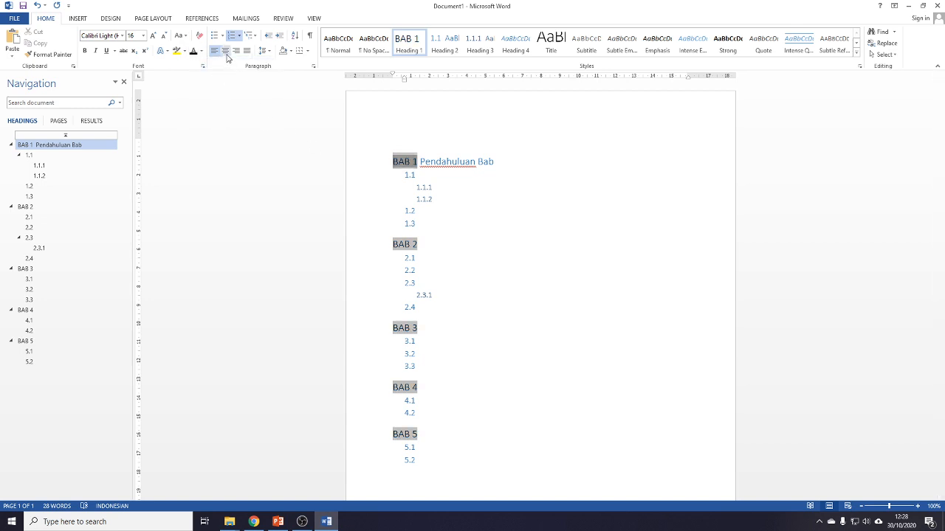
left_click(226, 53)
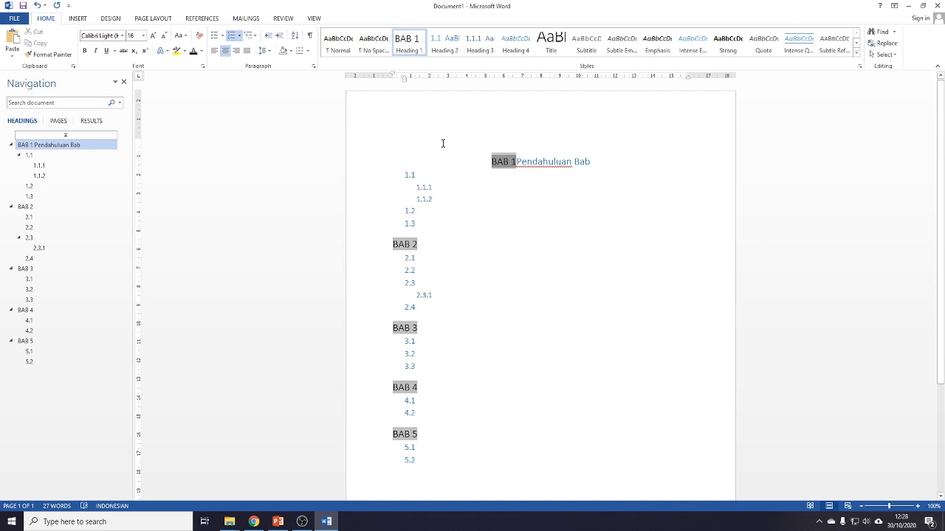
left_click(476, 143)
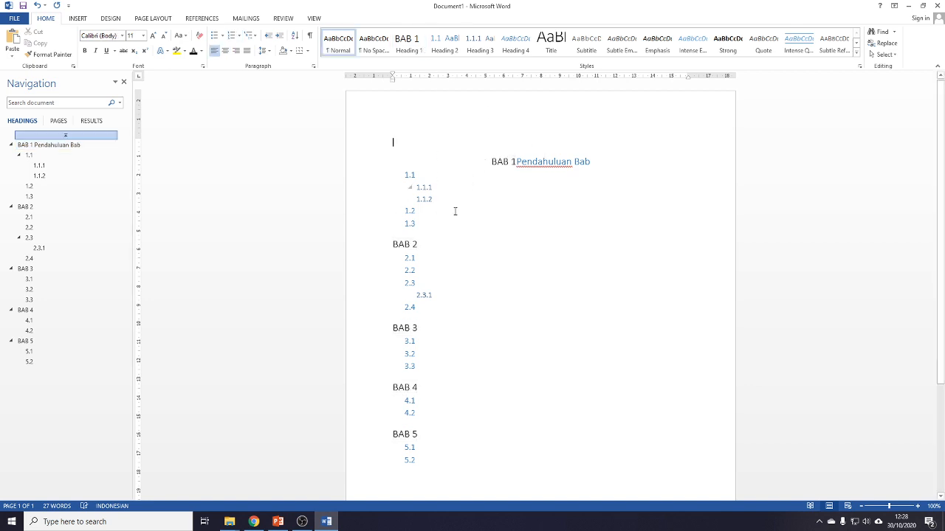
- Update the Heading 1 style to match the centered BAB 1 heading and recolor the BAB number labels black
left_click(502, 156)
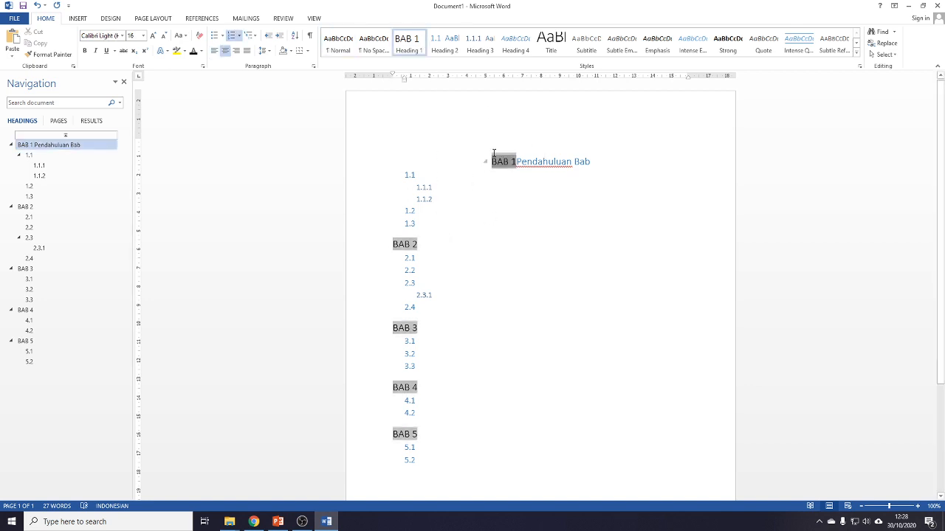
right_click(424, 48)
left_click(423, 48)
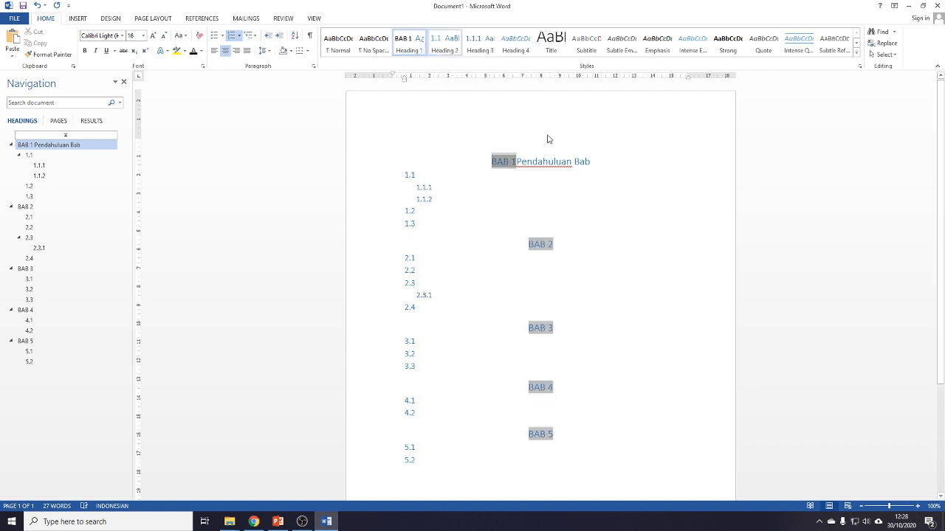
left_click(194, 53)
left_click(596, 184)
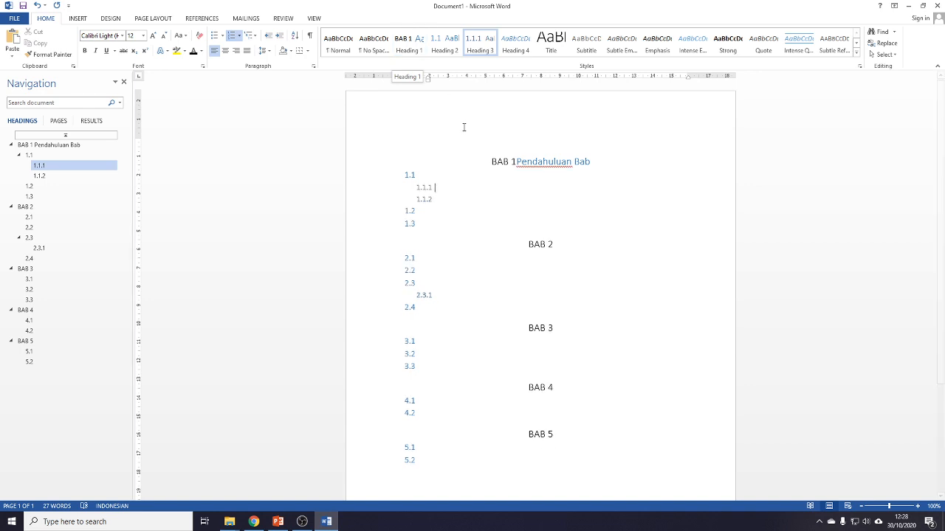
- Change the font color of the Heading 2 section numbers, starting from 1.1, to black
key("Up")
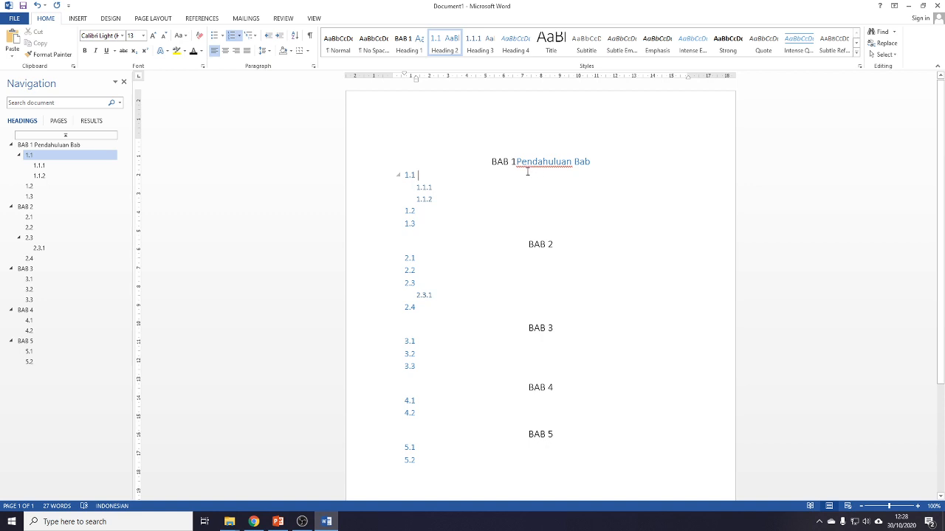
left_click(410, 175)
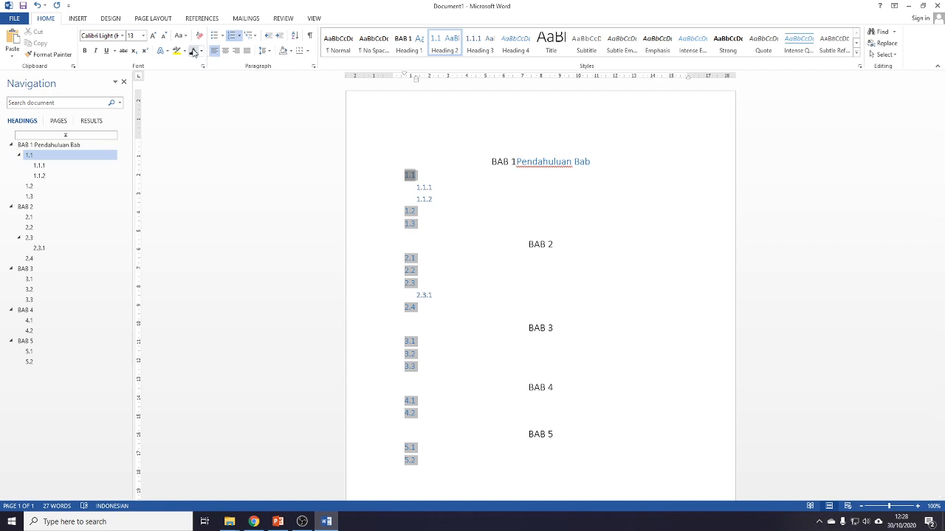
left_click(448, 141)
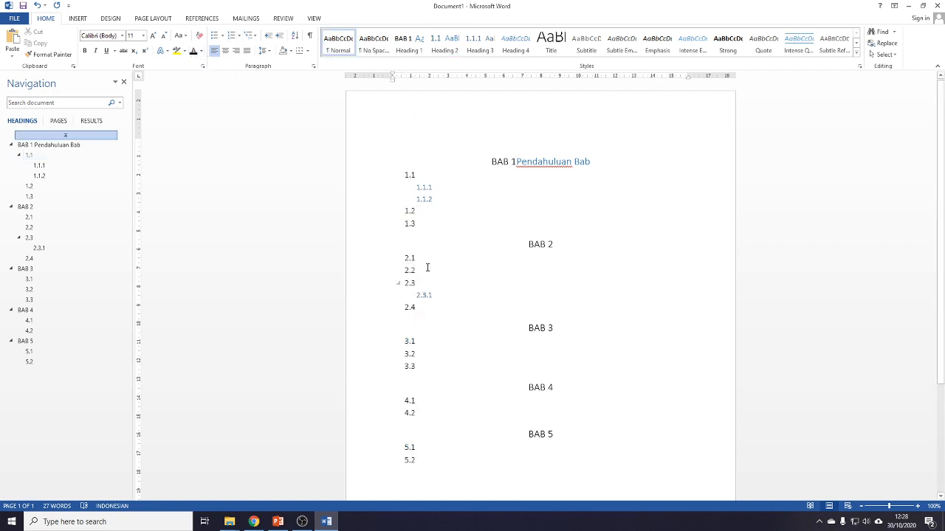
- Title section 1.1 "adada", color that title black, and update the Heading 2 style to match it
left_click(439, 175)
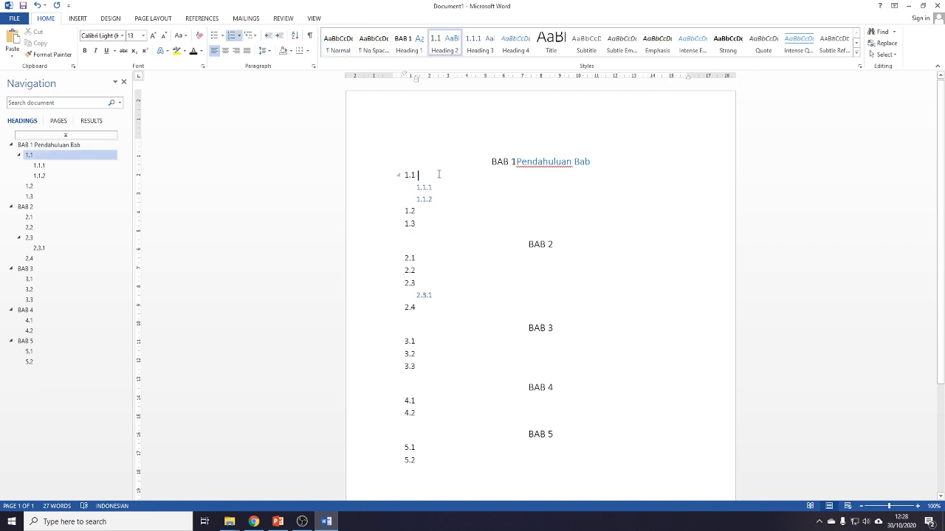
type("adada")
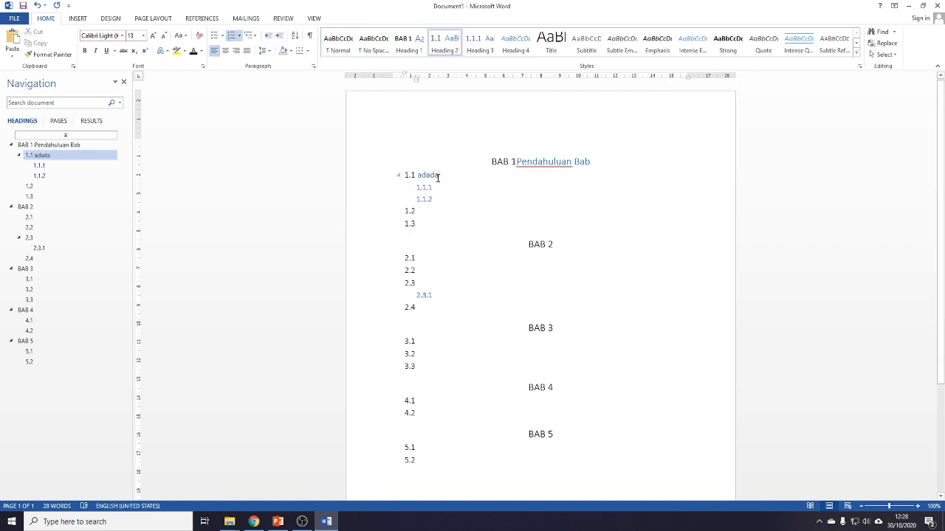
double_click(433, 177)
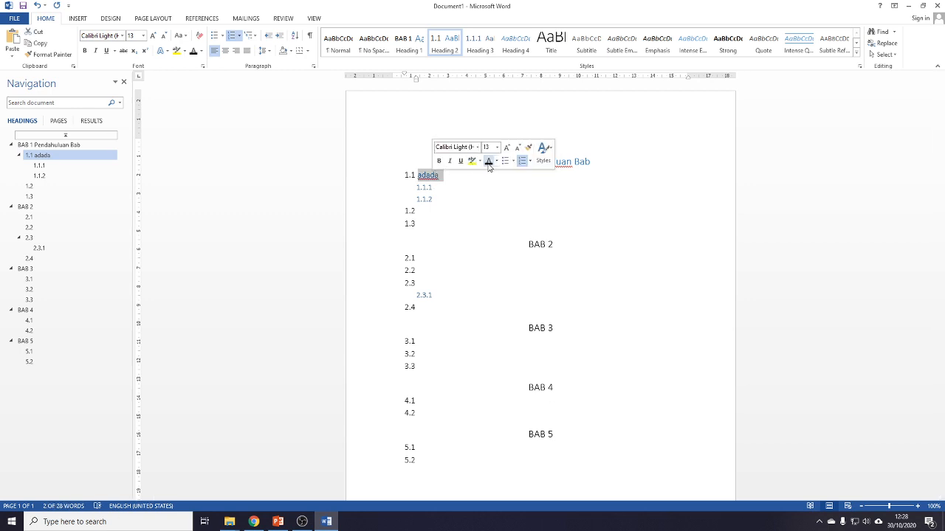
right_click(452, 48)
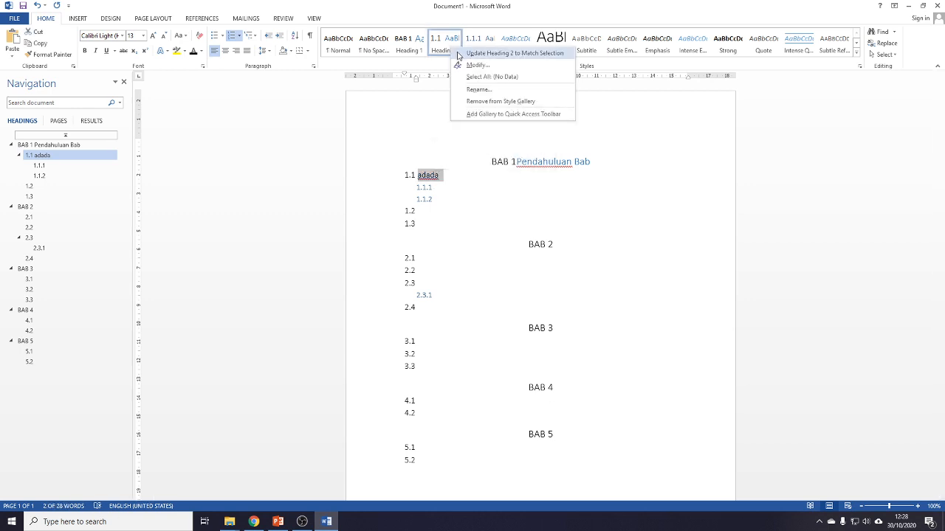
left_click(487, 53)
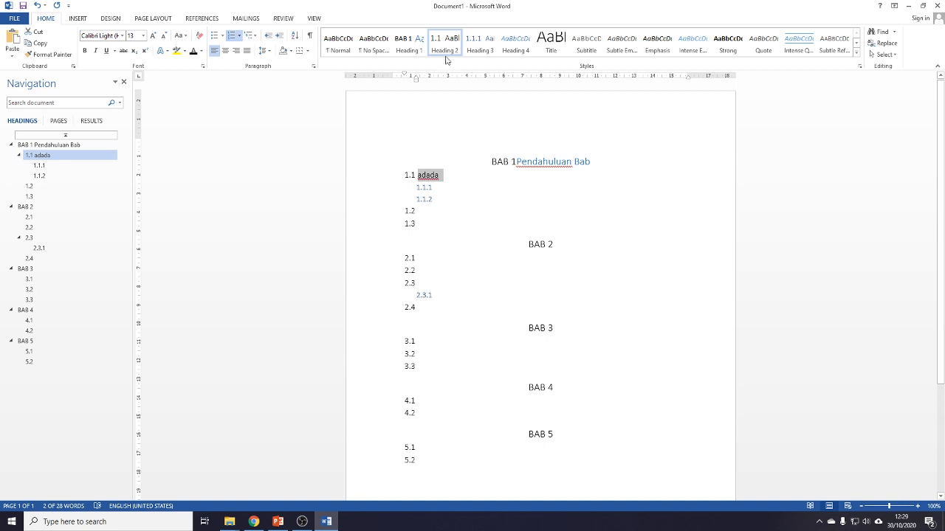
left_click(464, 140)
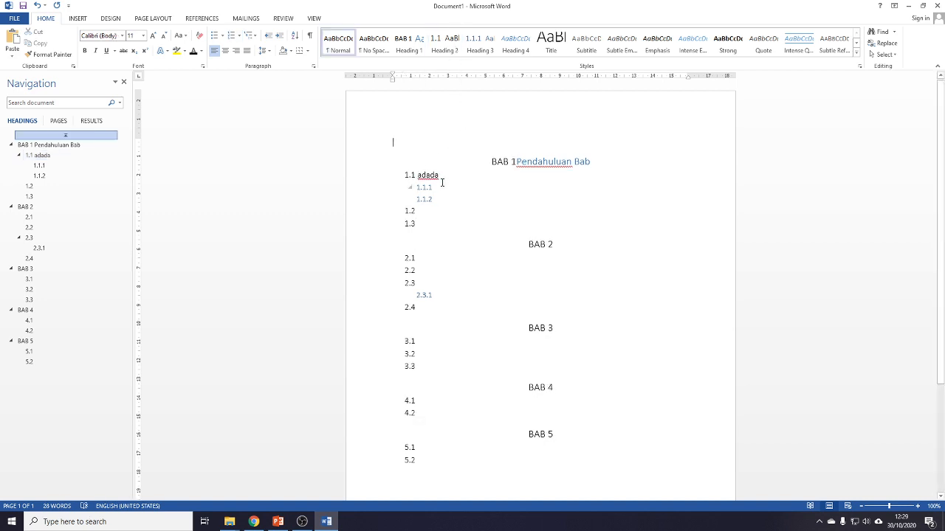
- Enter the title "asdasda" for section 1.2
left_click(426, 212)
type("a")
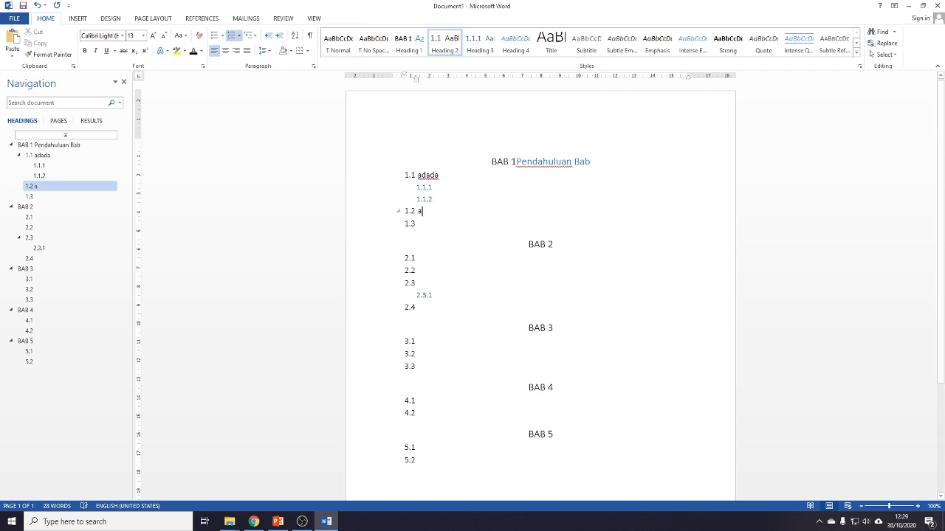
type("sdasda")
key("ctrl+s")
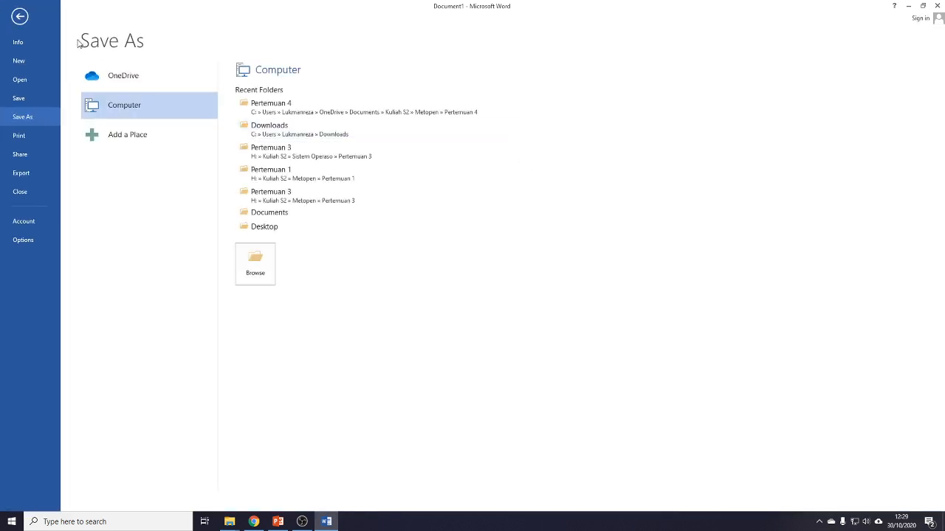
left_click(20, 16)
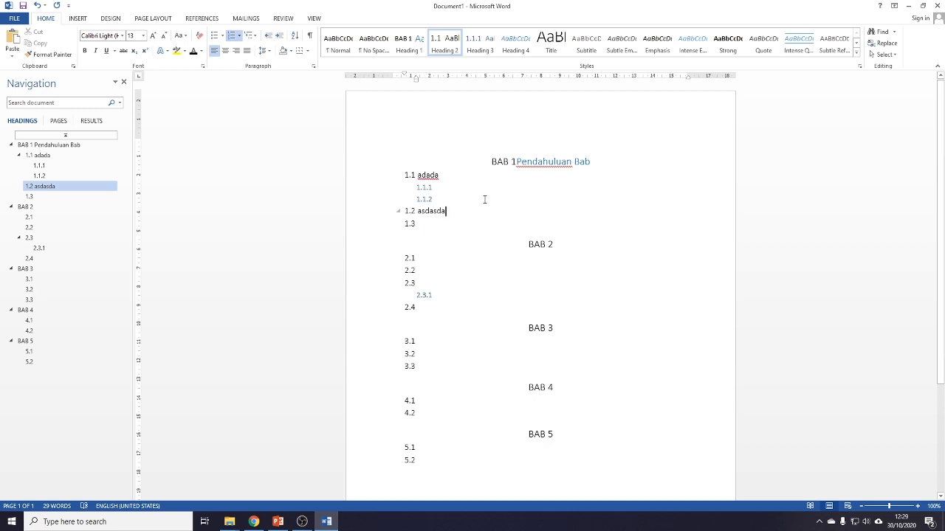
- Insert a page break above the BAB 1 heading and enter the word "Daftar" above that heading
left_click(499, 145)
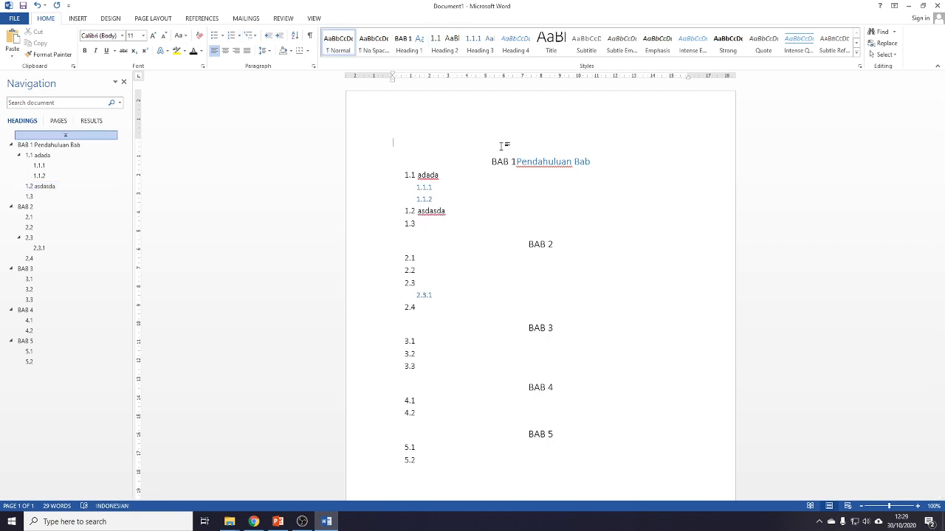
key("ctrl+Return")
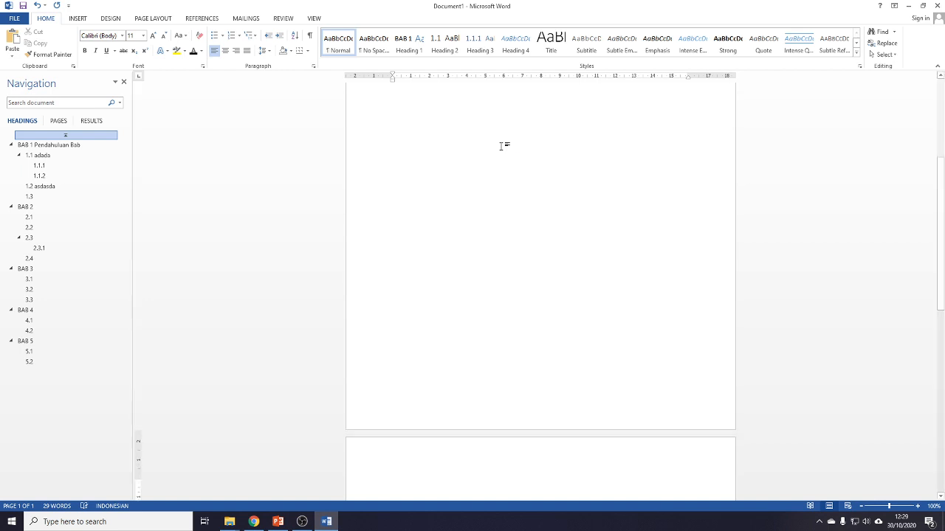
scroll(458, 214, "down", 3)
scroll(515, 241, "up", 8)
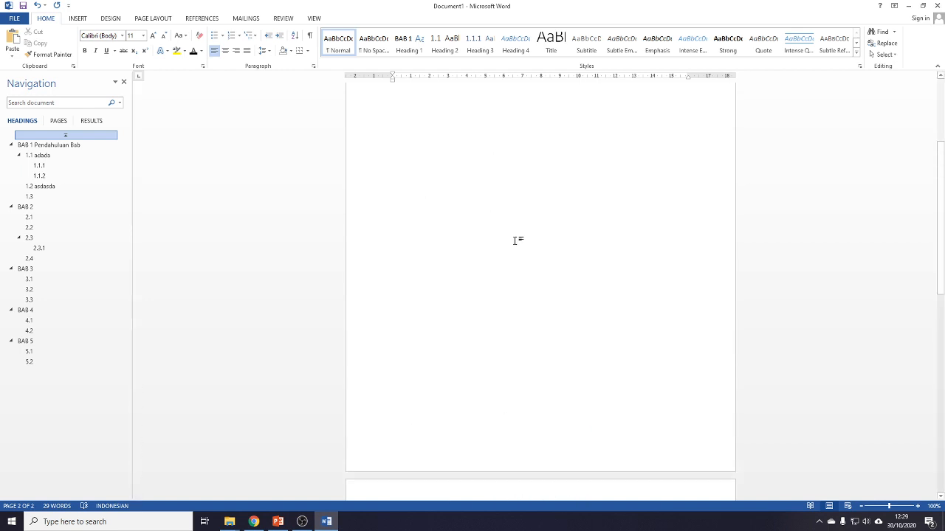
left_click(541, 150)
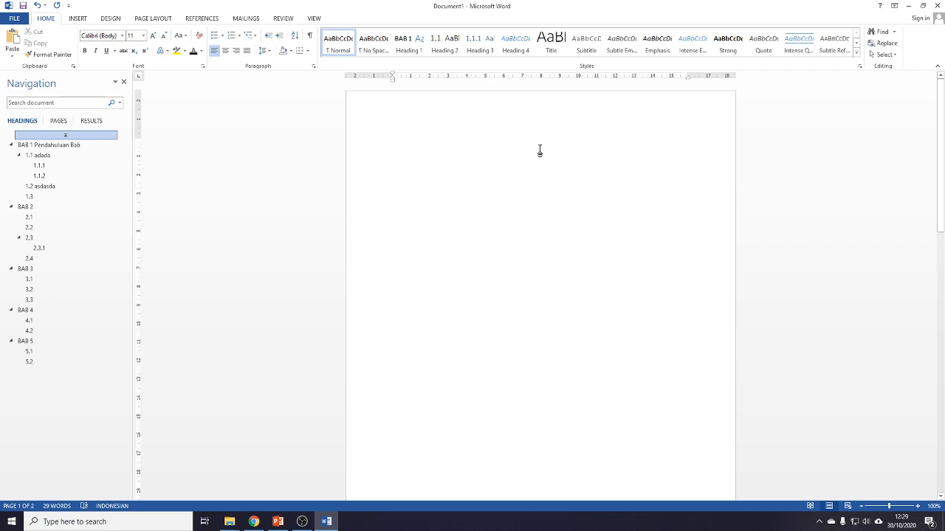
key("ctrl+Return")
type("Daftar")
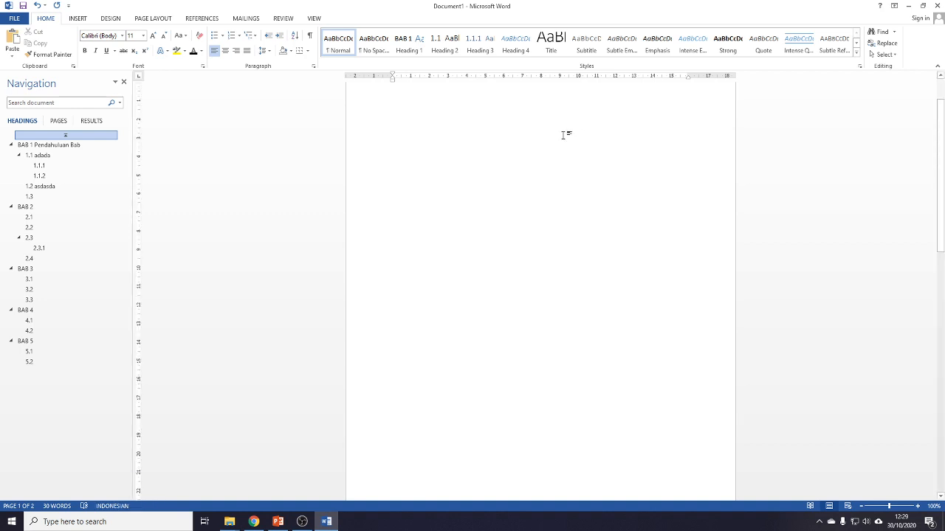
- Delete the page break in front of the word "Daftar"
scroll(504, 153, "down", 5)
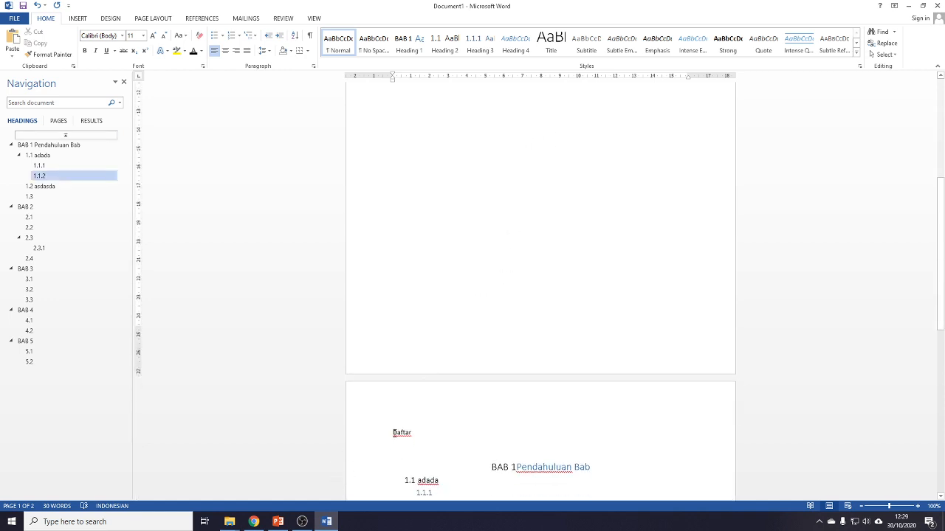
left_click(395, 432)
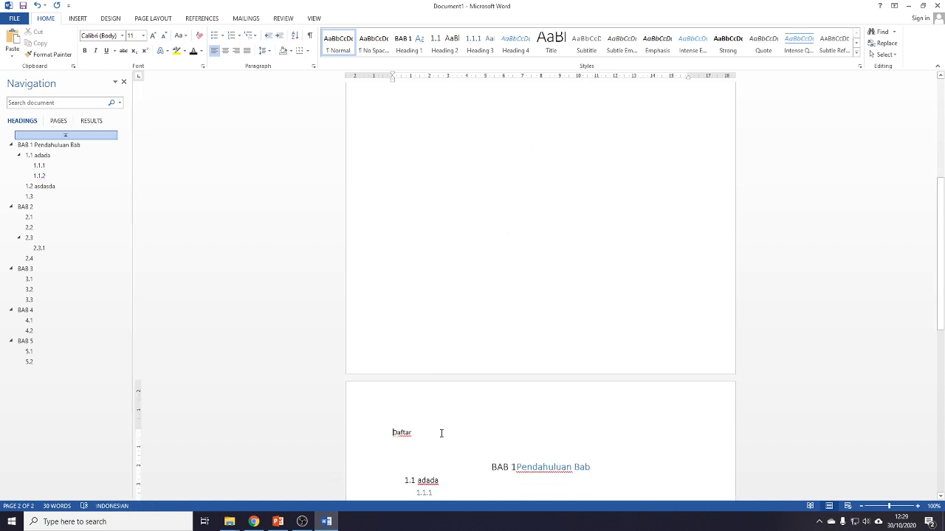
key("BackSpace")
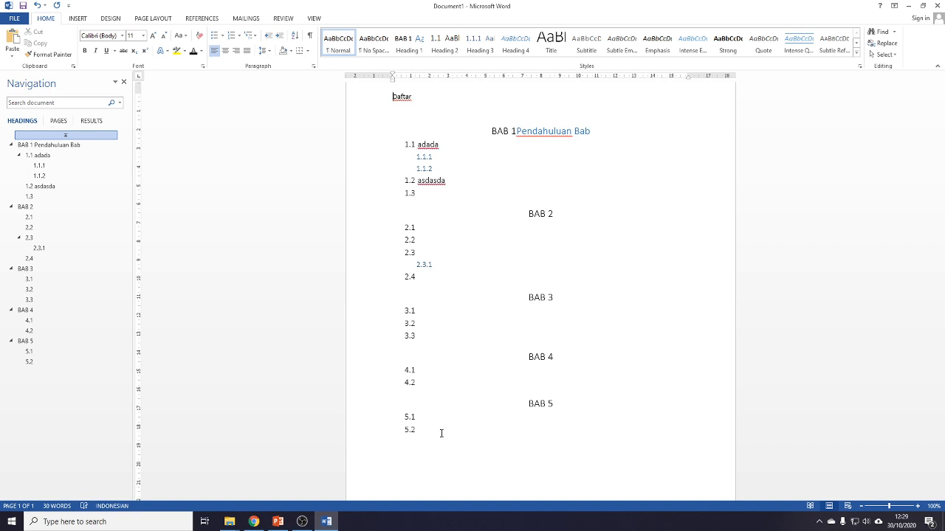
- Complete the title above BAB 1 to "Daftar Isi" and insert a page break after it
key("End")
type("ISI")
key("BackSpace")
double_click(442, 433)
key("ctrl+Return")
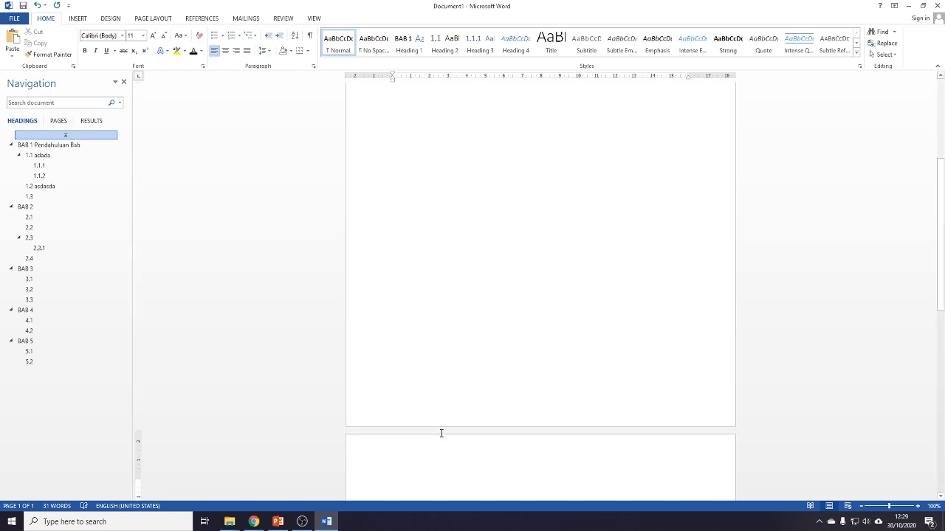
- Insert an Automatic Table 1 table of contents below the "Daftar Isi" title
scroll(465, 381, "down", 5)
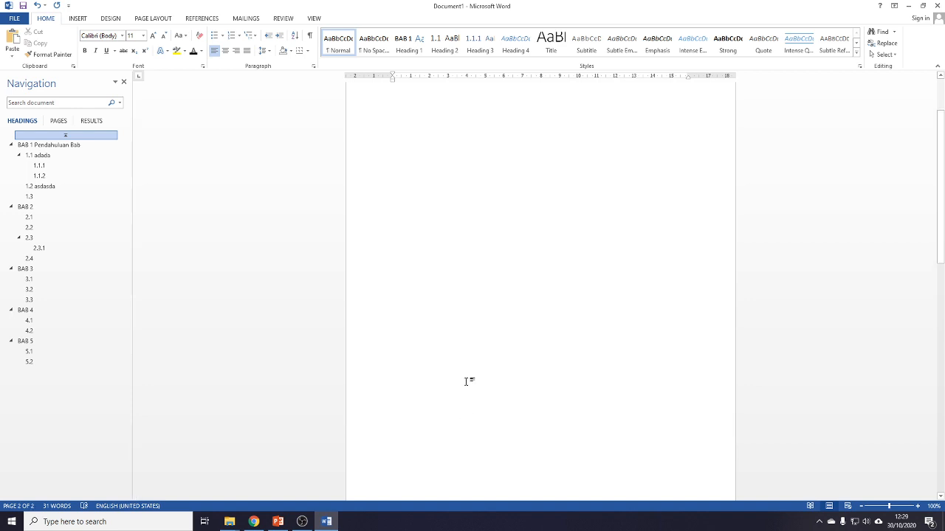
left_click(424, 154)
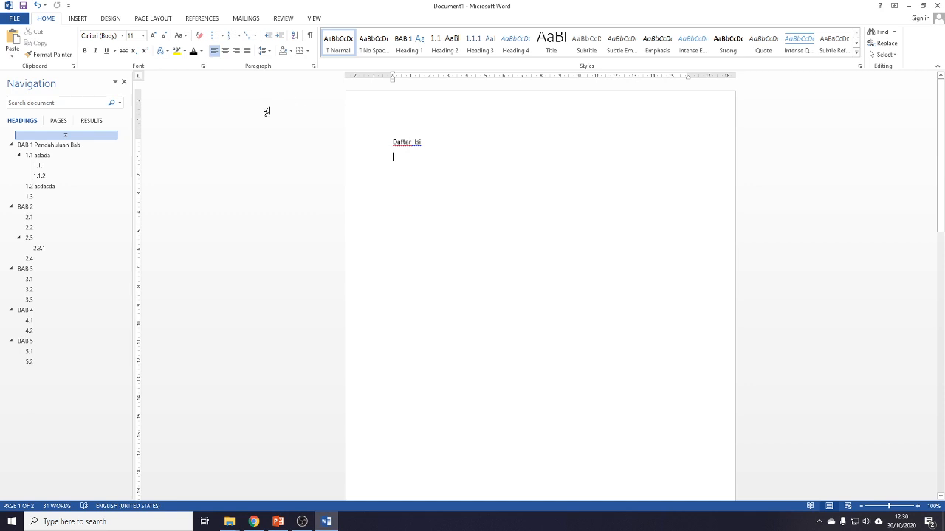
left_click(204, 20)
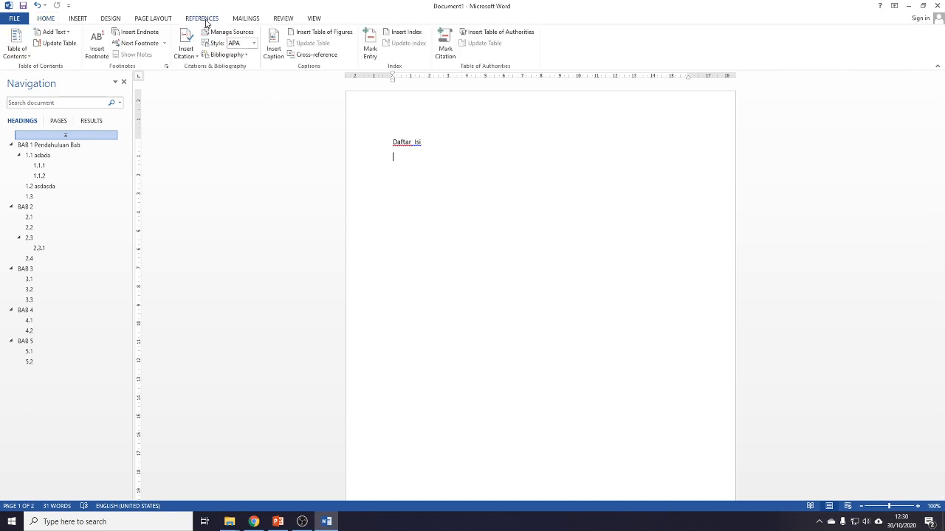
left_click(23, 56)
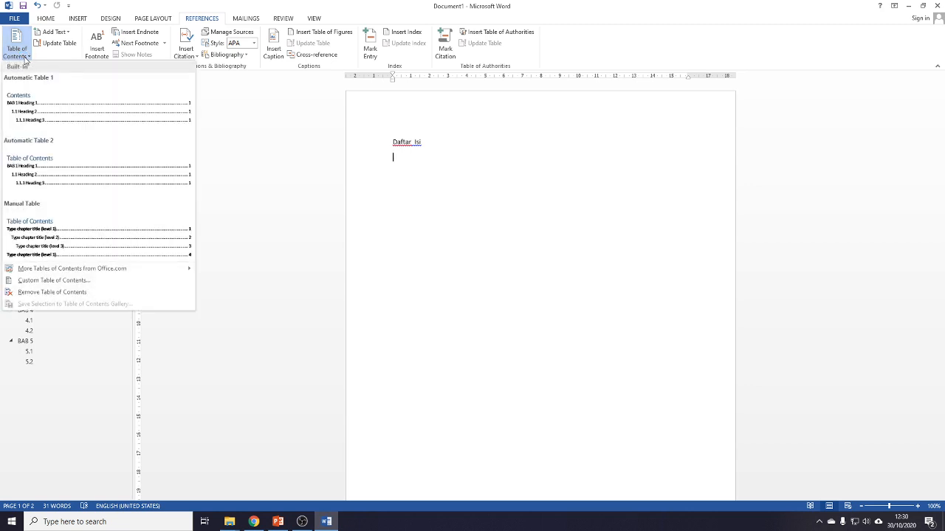
left_click(25, 107)
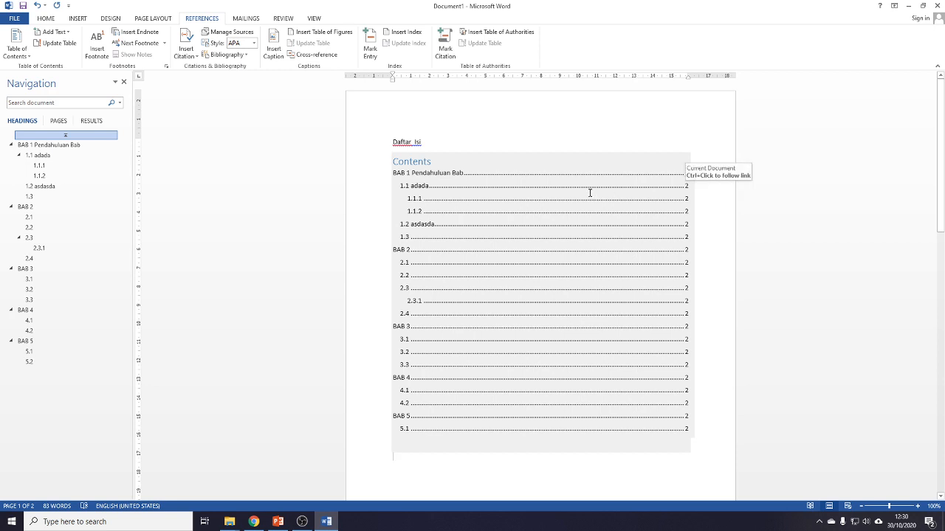
left_click(590, 193)
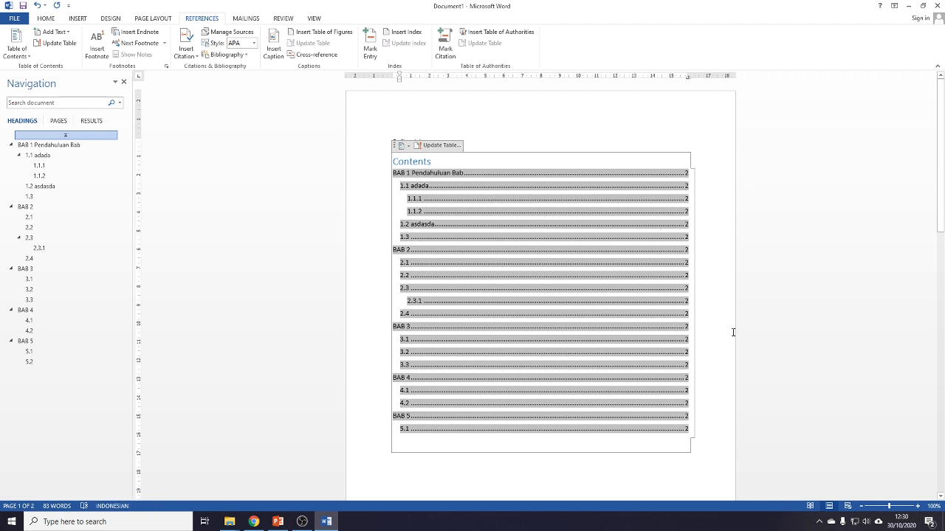
- Title section 1.3 "jvjhbjhb" and section 2.1 "Sdada", leaving an empty body line below 2.1
scroll(734, 331, "down", 10)
scroll(560, 316, "down", 6)
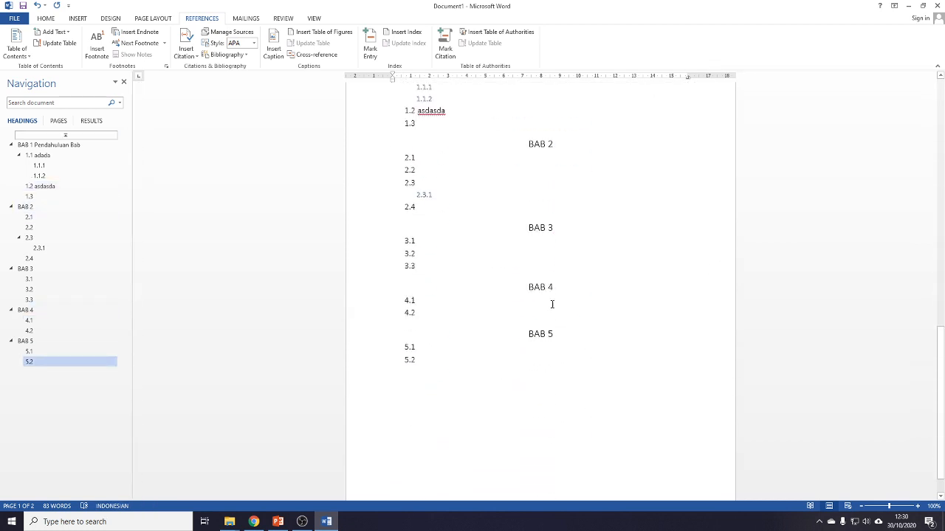
scroll(552, 299, "up", 3)
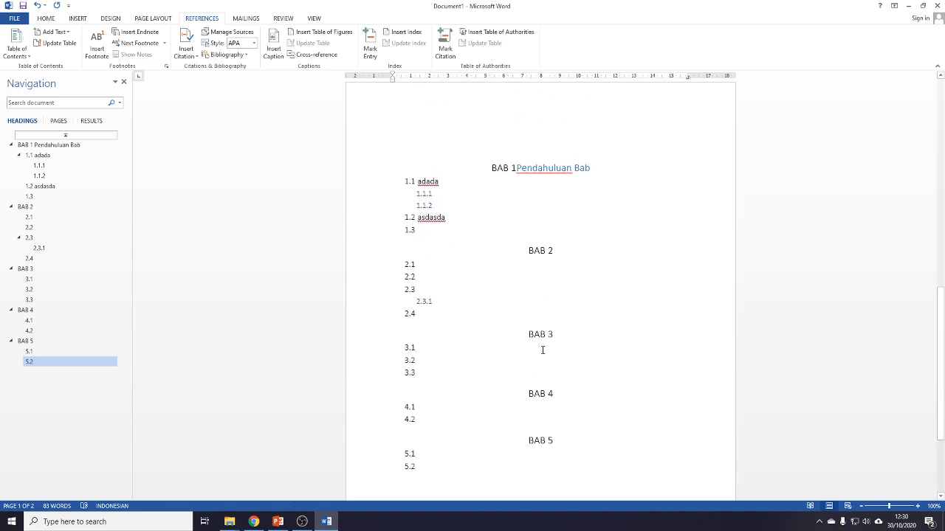
left_click(453, 229)
type("jvjhbjnb")
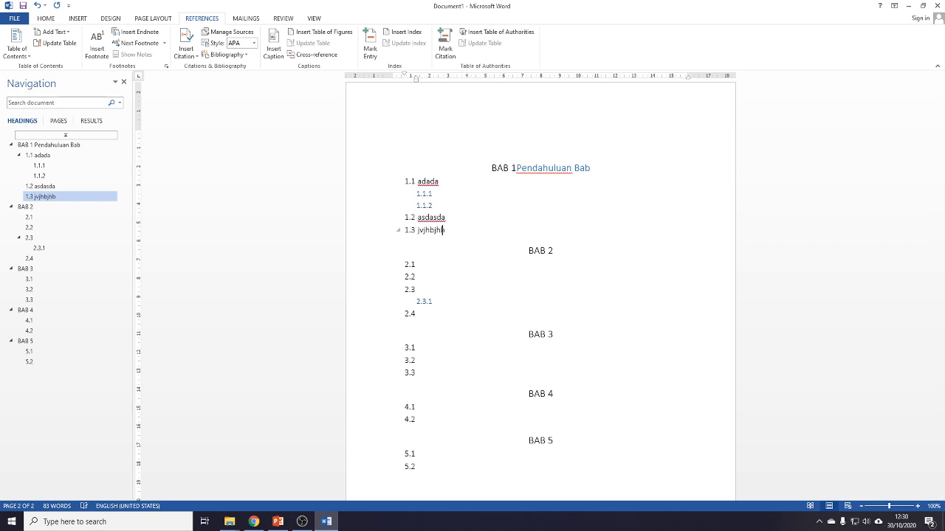
key("Down")
key("Down")
type("sda")
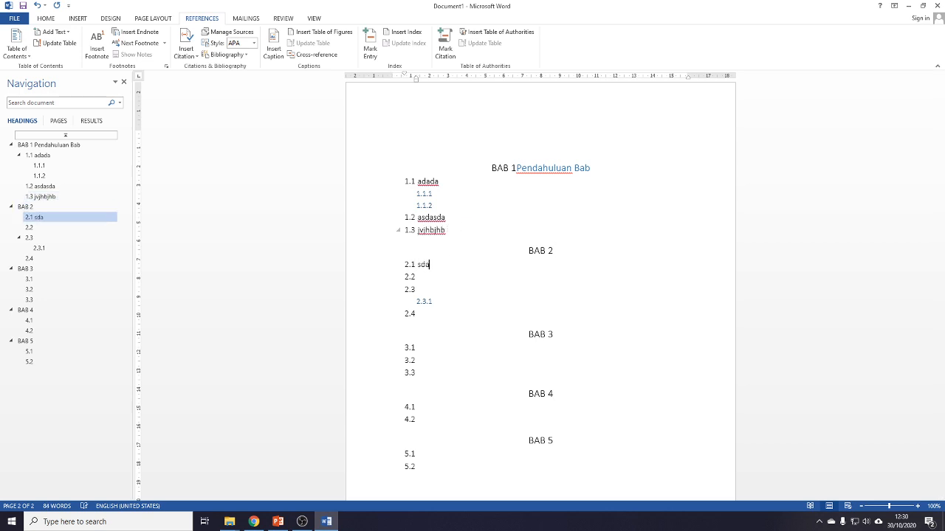
type("sda")
key("Return")
- Title section 2.2 "Asdasda" and add the body text "asdasdsada" below it
key("Down")
type("as")
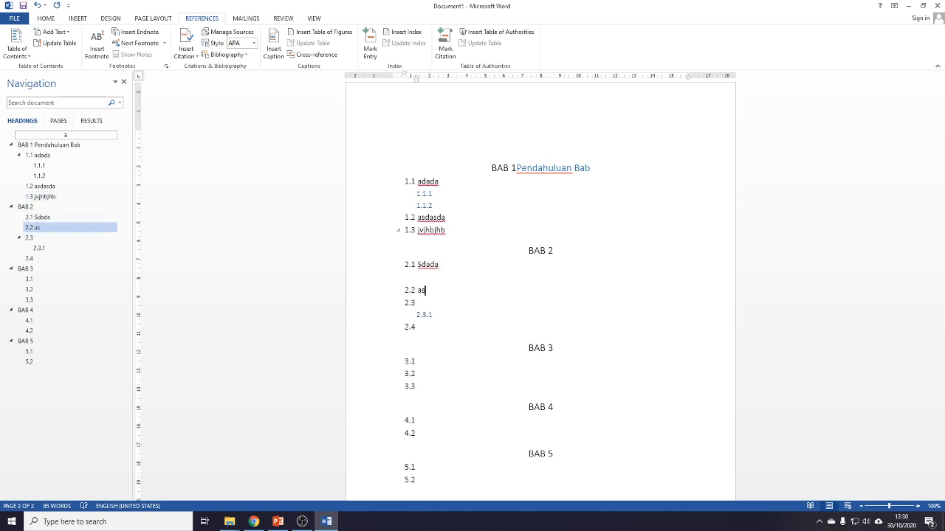
type("dasda")
key("Return")
type("asdasdsada")
- Title section 2.3 "asdasdasda" and add the body text "asdasdasdas" below it
key("Down")
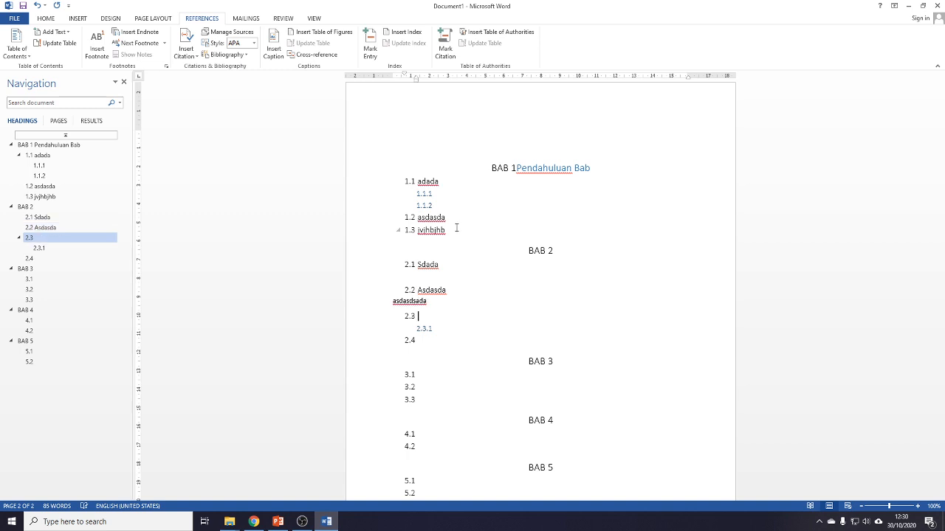
key("Return")
type("asdasdasdas")
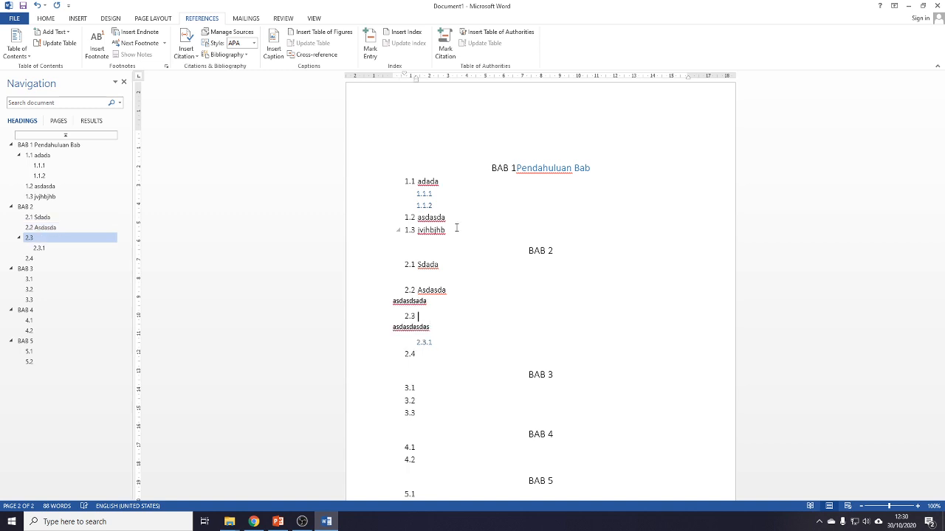
type("asdasdasda")
- Title subsection 2.3.1 "asdasdasdas" and add an empty body line below it
key("Down")
key("Down")
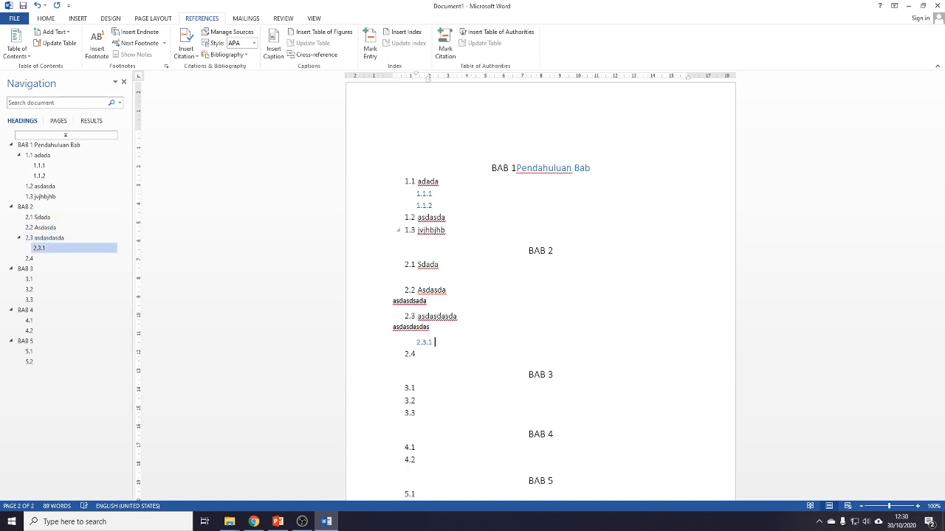
type("asdasdasdas")
key("Return")
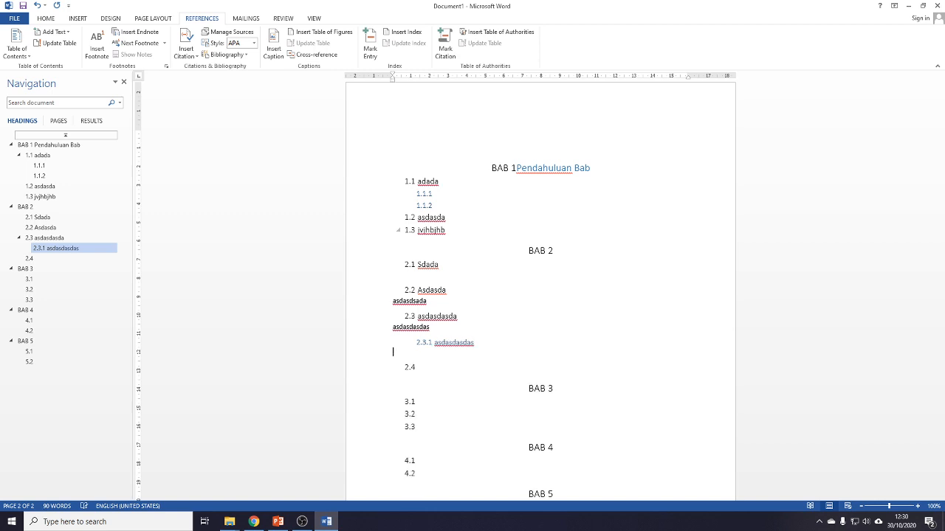
- Title section 2.4 "asdasdasdas" and add the body text "asdasdasdas" with an empty line below it
key("Down")
type("asdasdasdas")
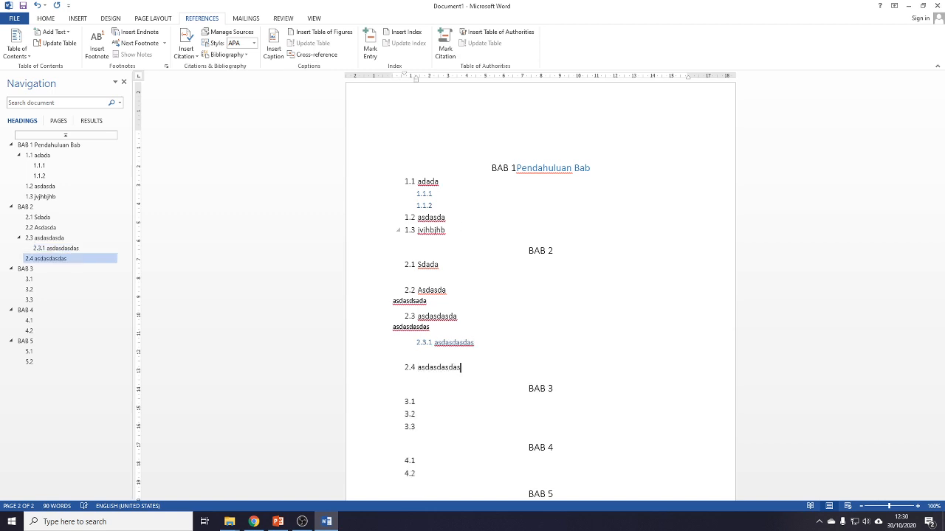
key("Return")
type("asdasdasdas")
key("Return")
left_click(428, 426)
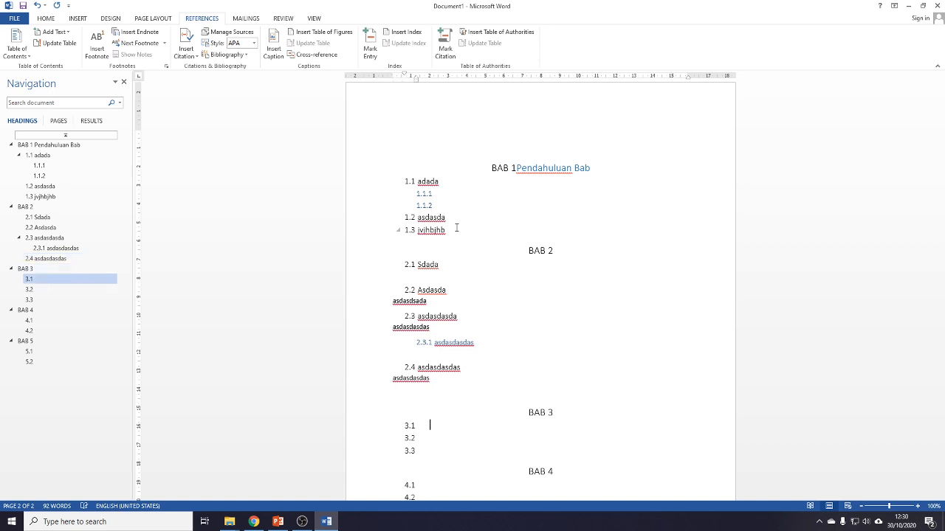
- Title section 3.1 "asdasdasd" and sections 3.2 and 3.3 "asdasdas", adding the body text "asdasdas" below 3.2
type("asdasdasd")
key("Down")
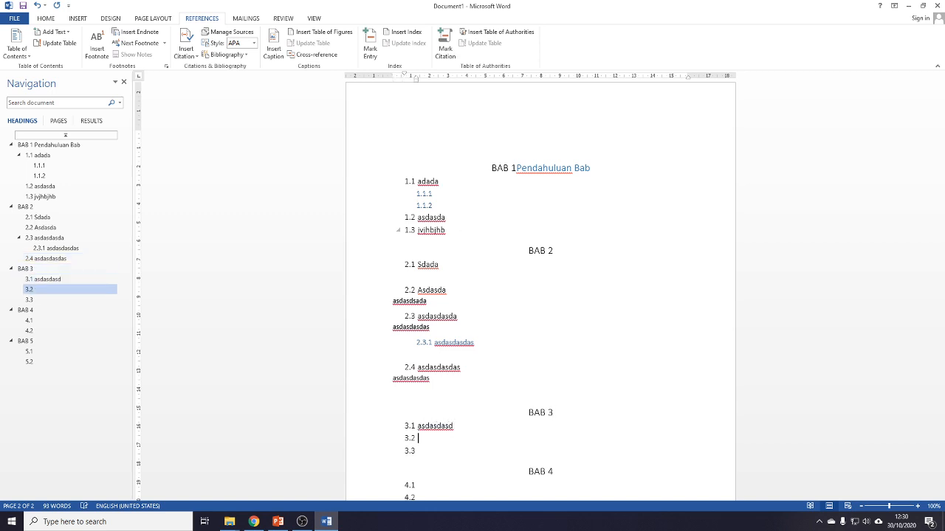
type("asdasdas")
key("Return")
type("asdasdas")
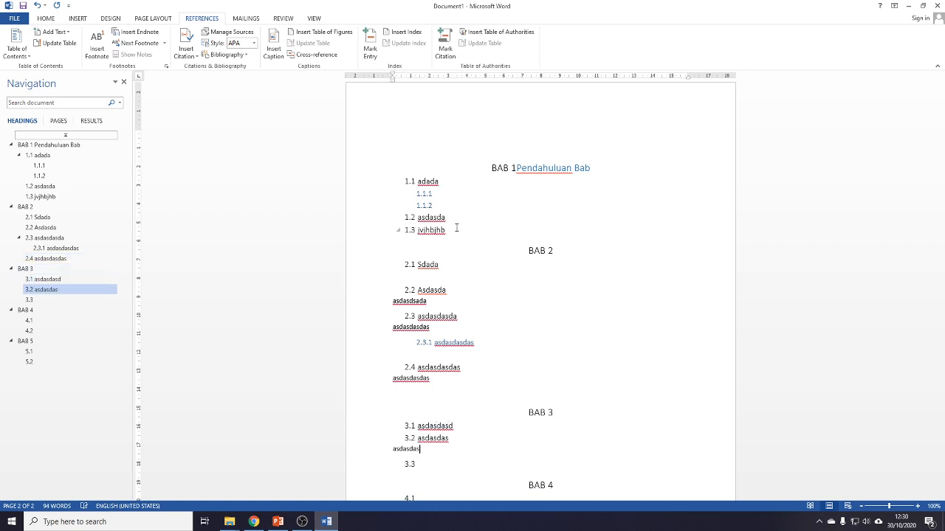
key("Down")
type("asdasdas")
- Title section 4.1 "adasdasdasdasda" in chapter BAB 4
key("Down")
key("Down")
key("Down")
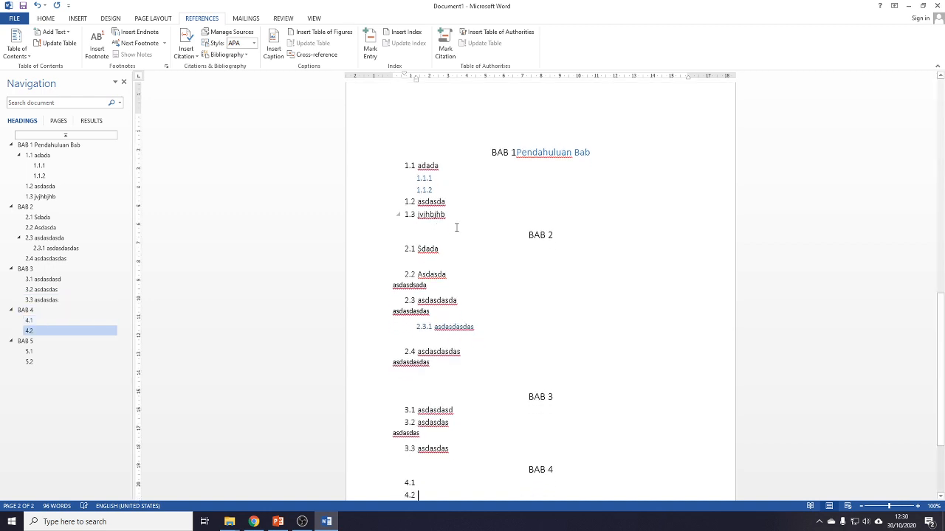
key("Down")
key("Down")
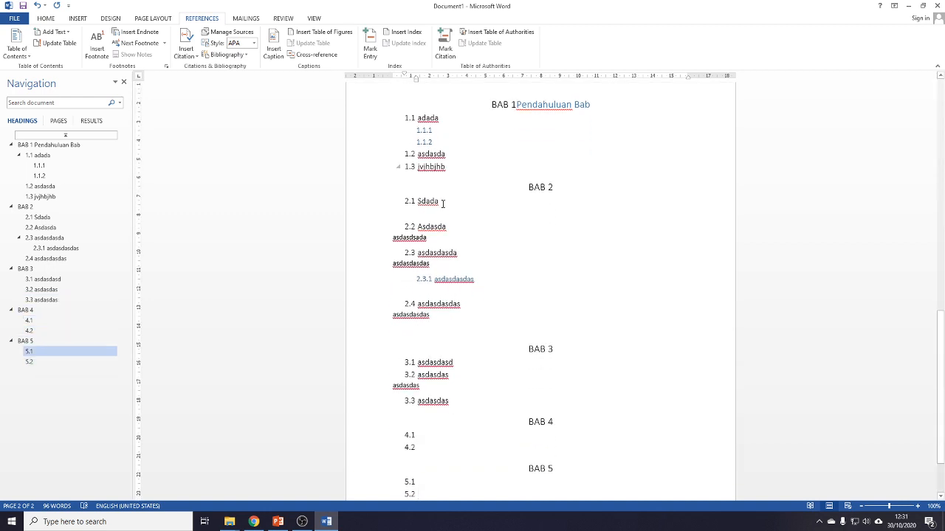
scroll(494, 334, "down", 2)
scroll(517, 424, "up", 2)
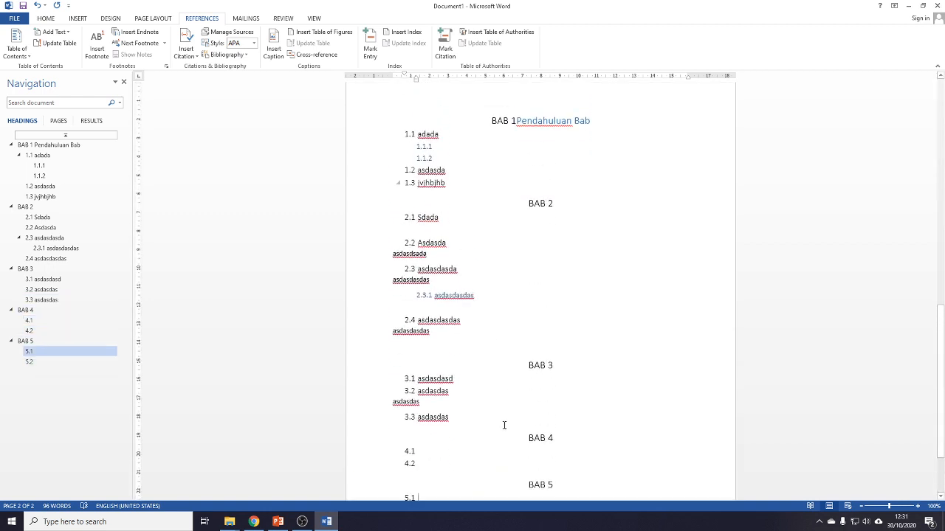
left_click(457, 447)
type("adasdasdasdasda")
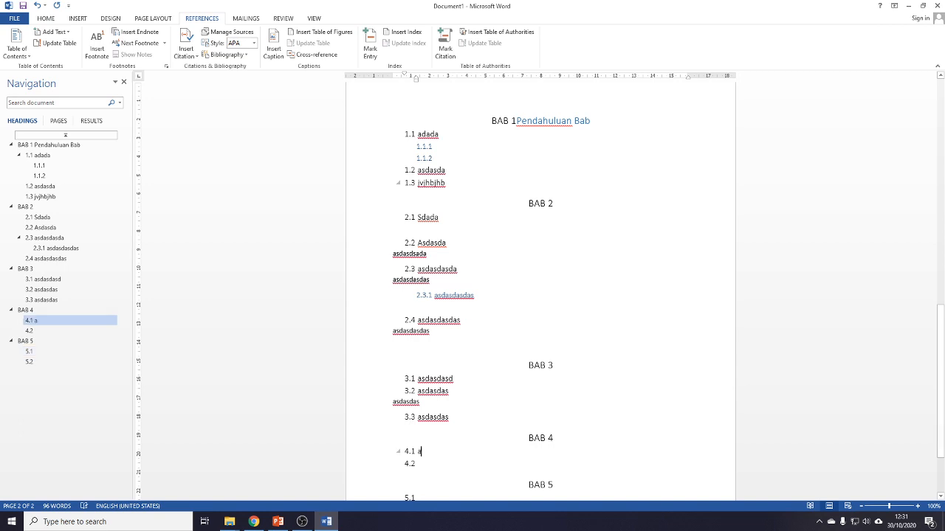
- Insert a page break after section 3.3 to start BAB 4 on a new page, and remove the extra 3.4 numbering
left_click(533, 421)
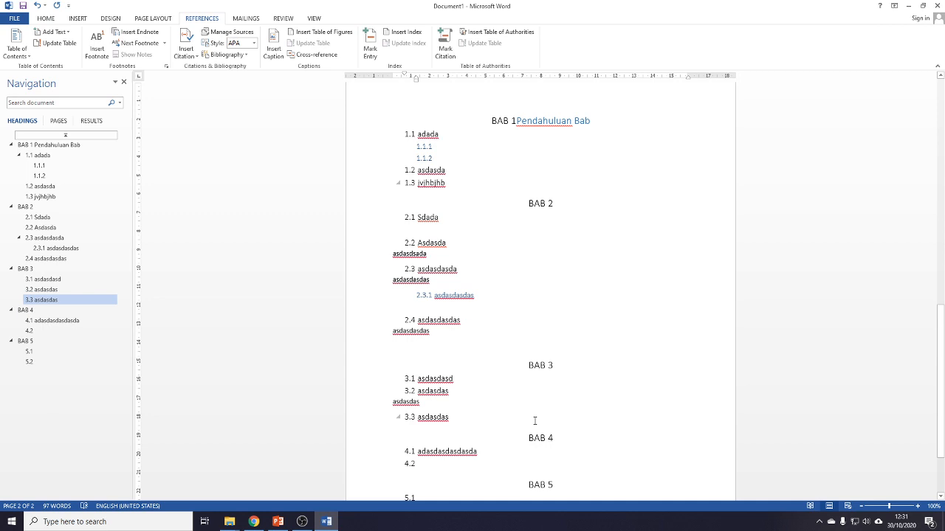
key("ctrl+Return")
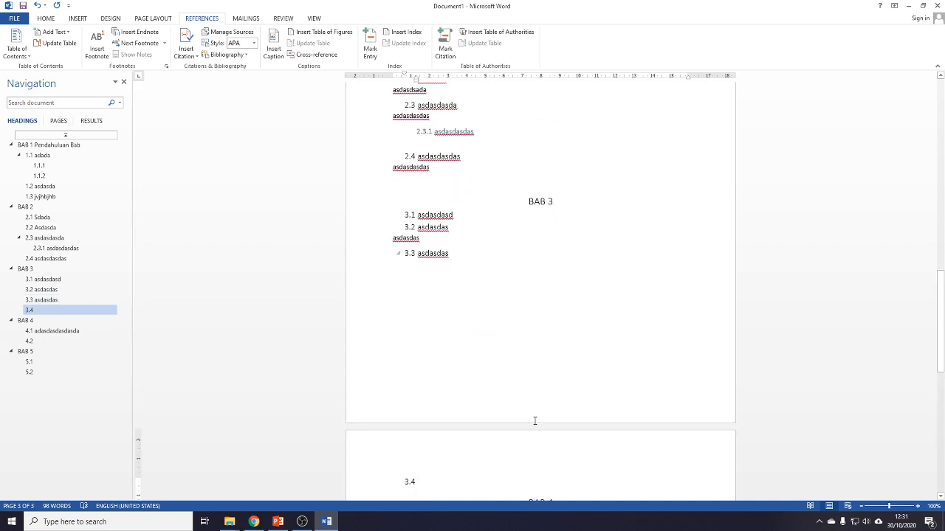
key("BackSpace")
scroll(681, 327, "down", 4)
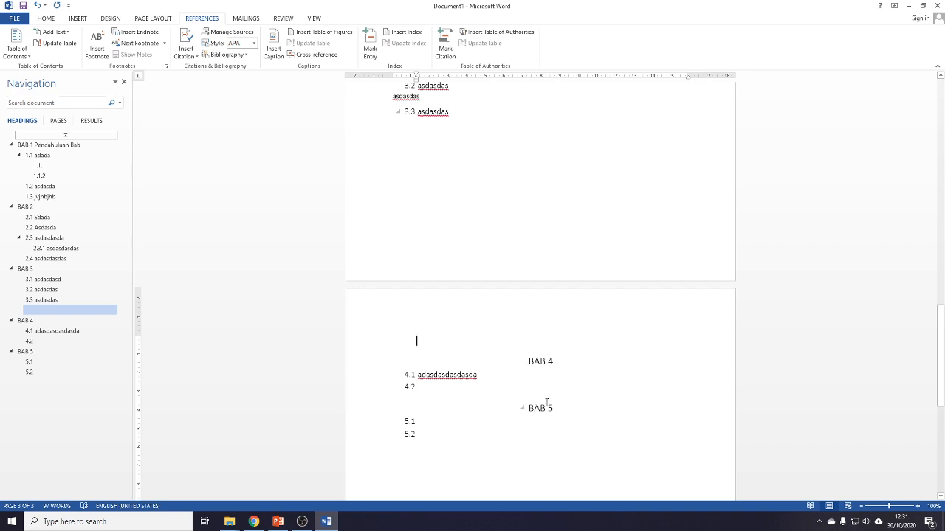
- Update the entire table of contents on the first page, including its heading titles and page numbers
scroll(561, 406, "up", 20)
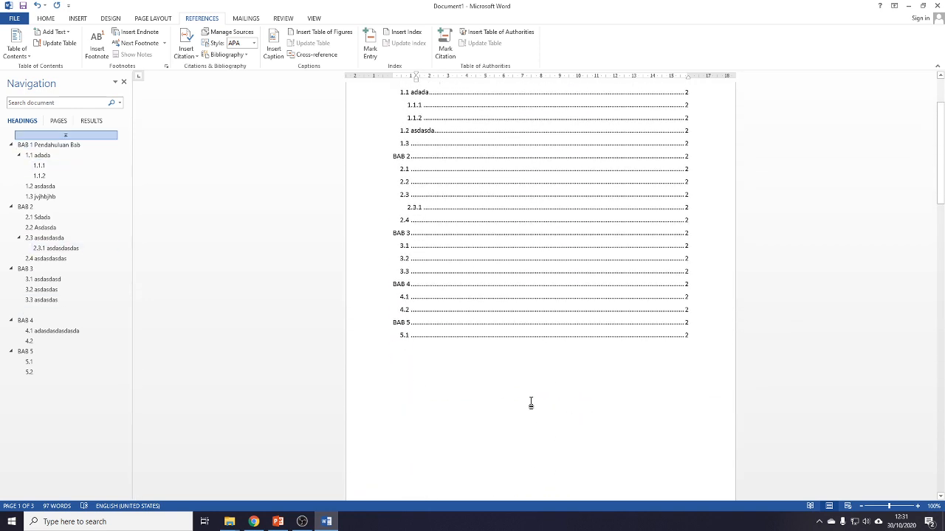
scroll(529, 401, "up", 2)
scroll(526, 401, "up", 1)
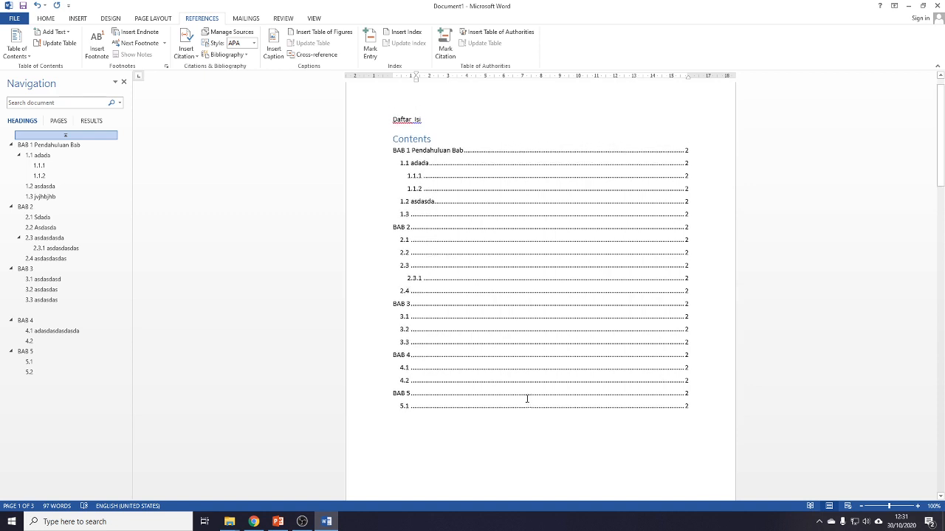
left_click(527, 398)
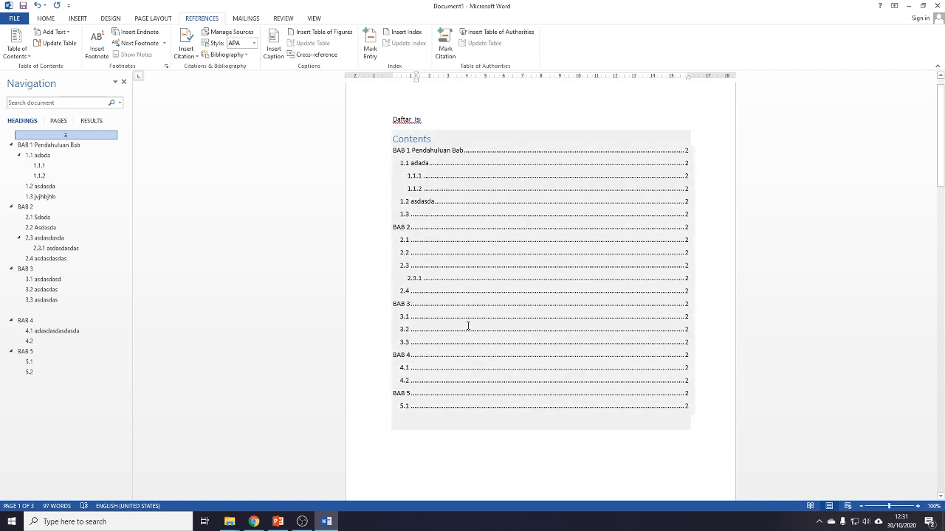
left_click(452, 141)
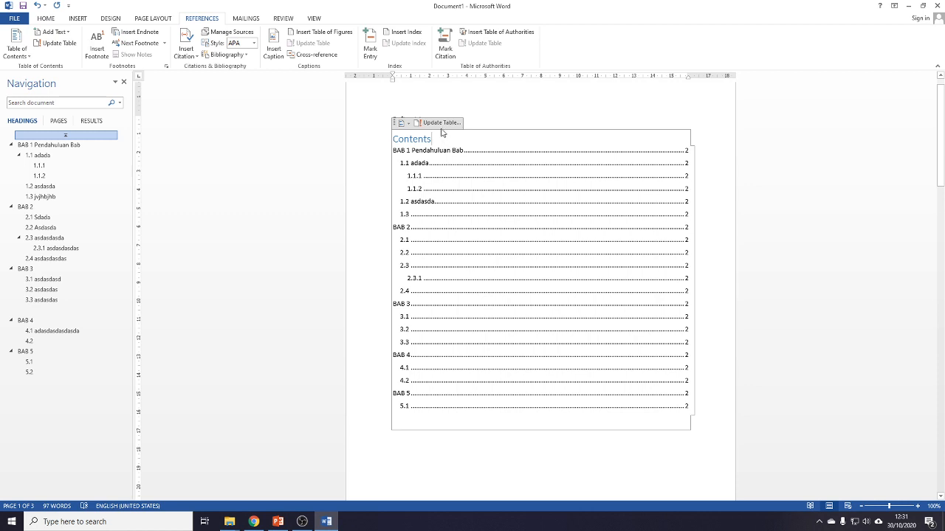
left_click(445, 123)
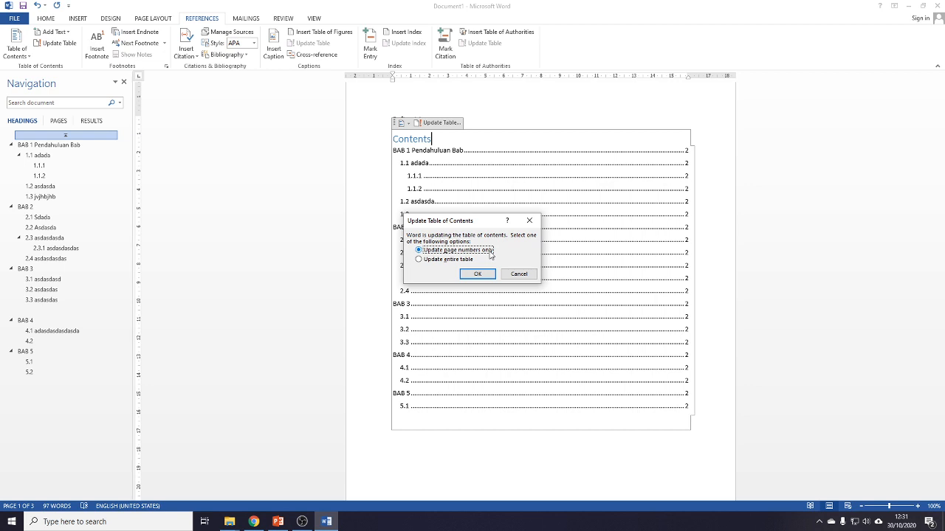
left_click(477, 274)
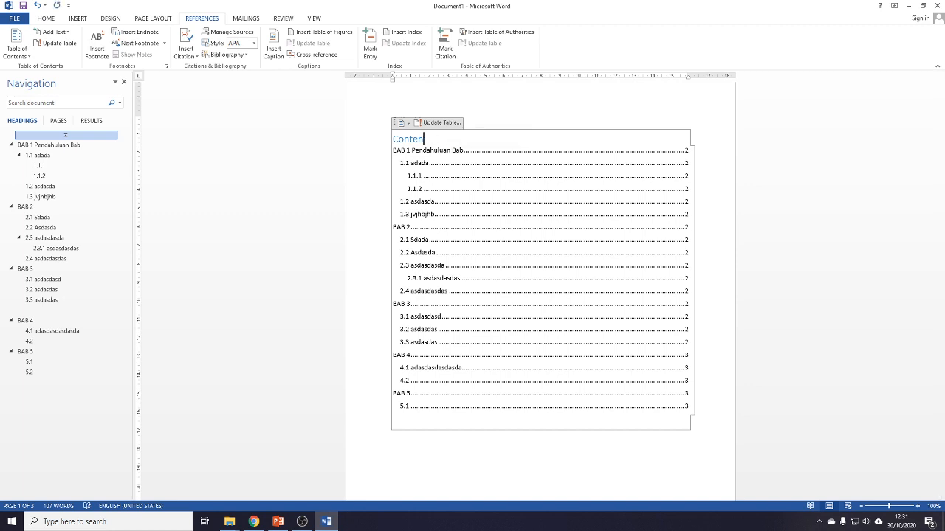
- Delete the "Contents" title from the table of contents
key("BackSpace")
key("BackSpace")
key("BackSpace")
key("BackSpace")
key("BackSpace")
key("BackSpace")
key("BackSpace")
key("BackSpace")
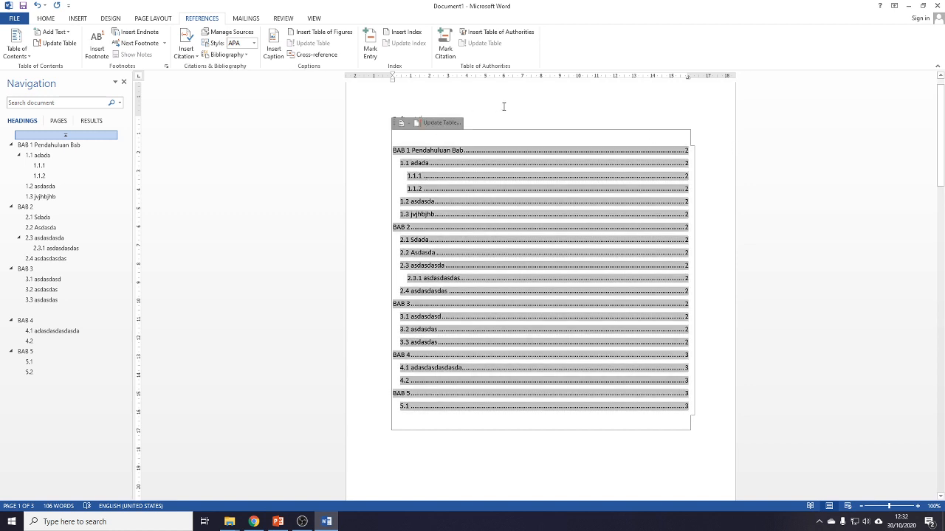
- Center the "Daftar Isi" title above the table of contents, trying right and left alignment before centering it again
type("Daftar Isi")
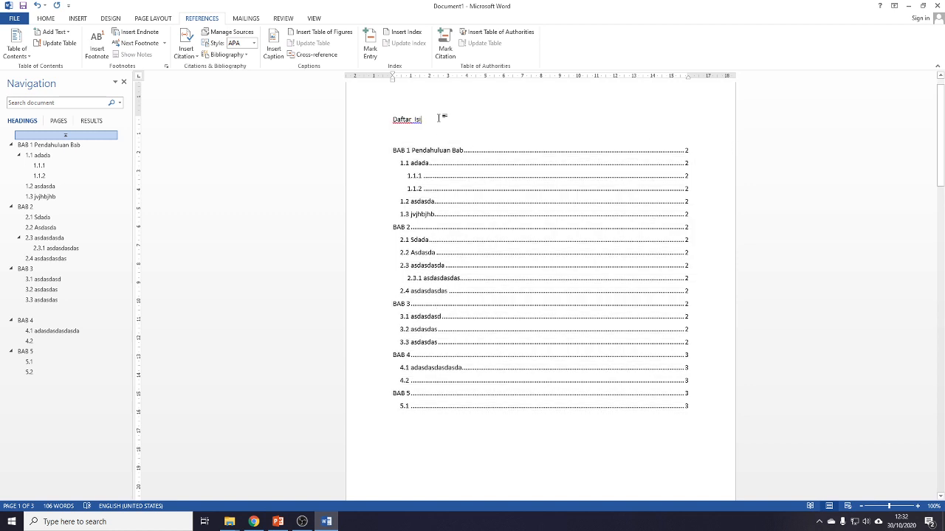
key("ctrl+e")
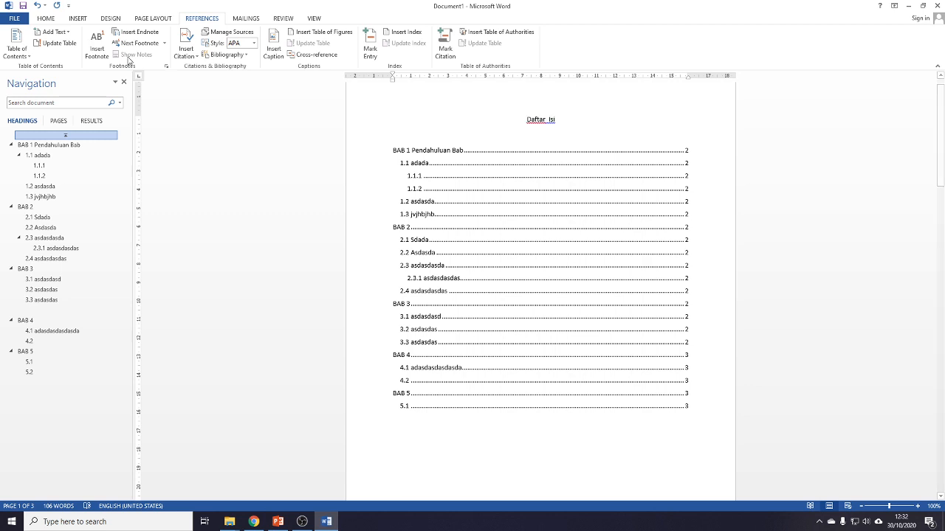
left_click(46, 18)
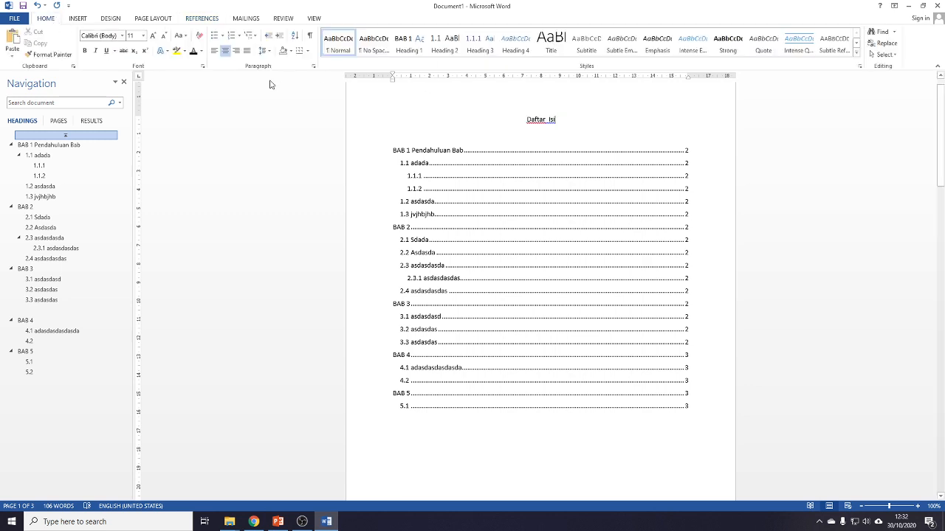
left_click(237, 52)
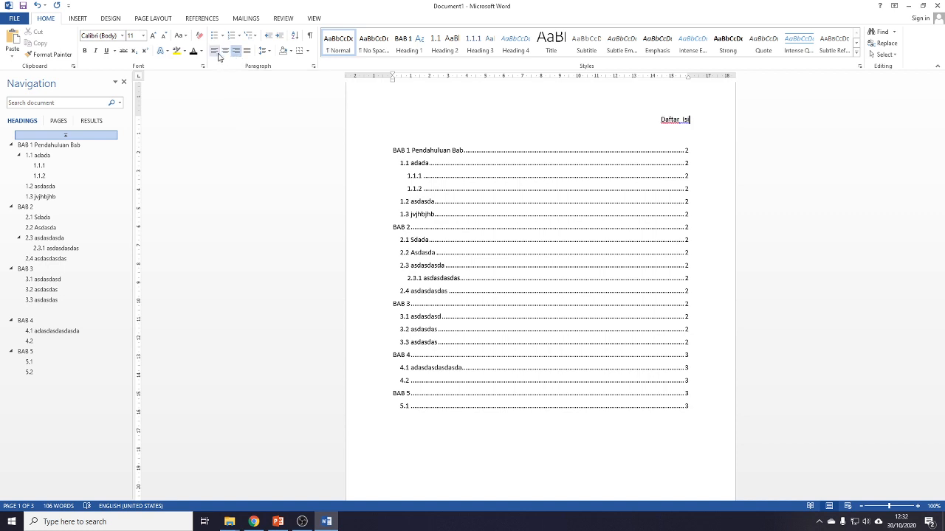
left_click(219, 55)
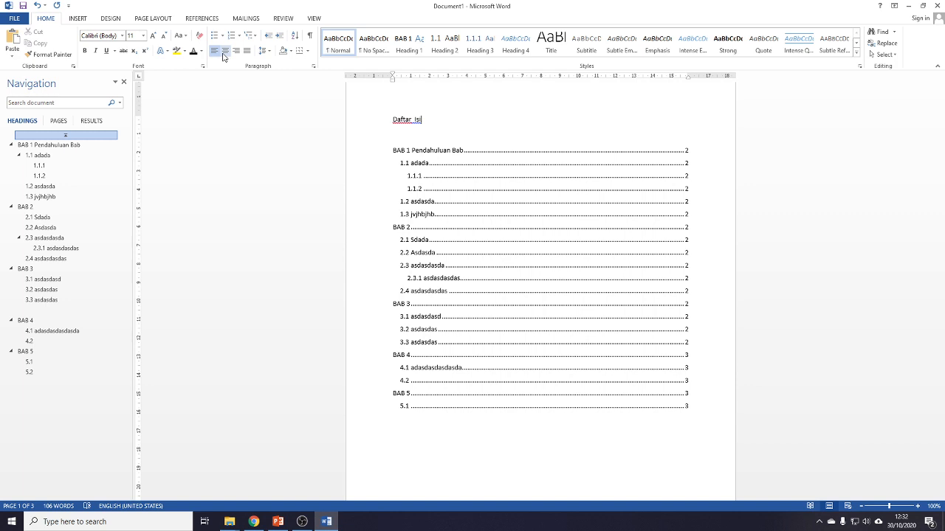
left_click(224, 55)
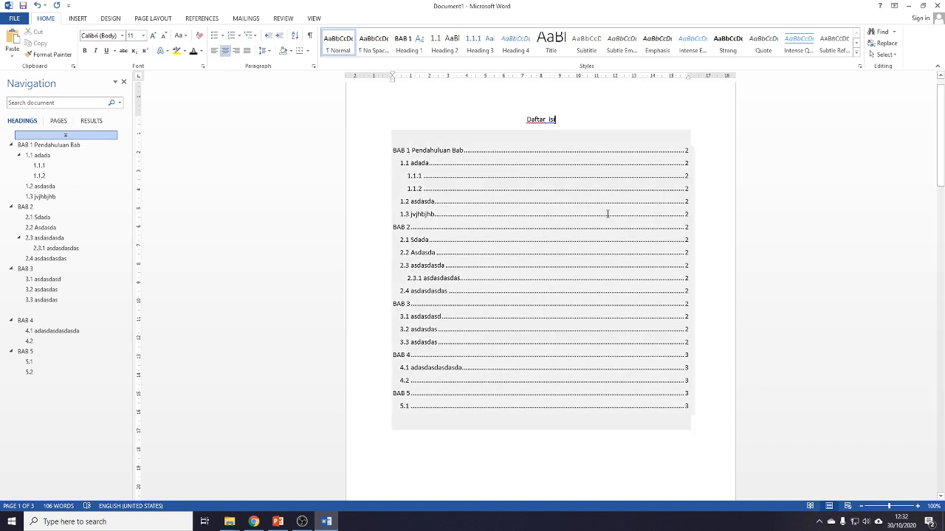
- Examine the heading structure and page layout of chapters BAB 1 to BAB 5, jumping to section 1.3 along the way
scroll(778, 295, "down", 3)
scroll(777, 295, "down", 12)
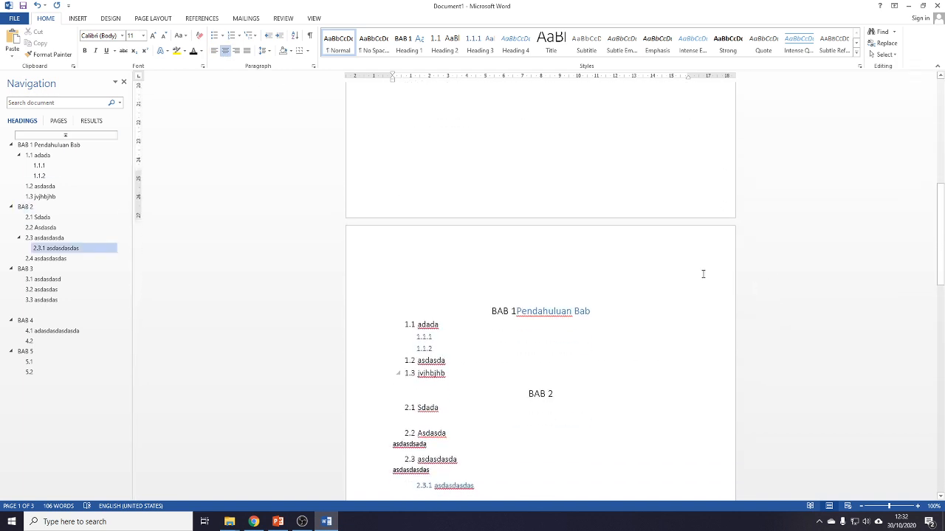
scroll(654, 256, "down", 10)
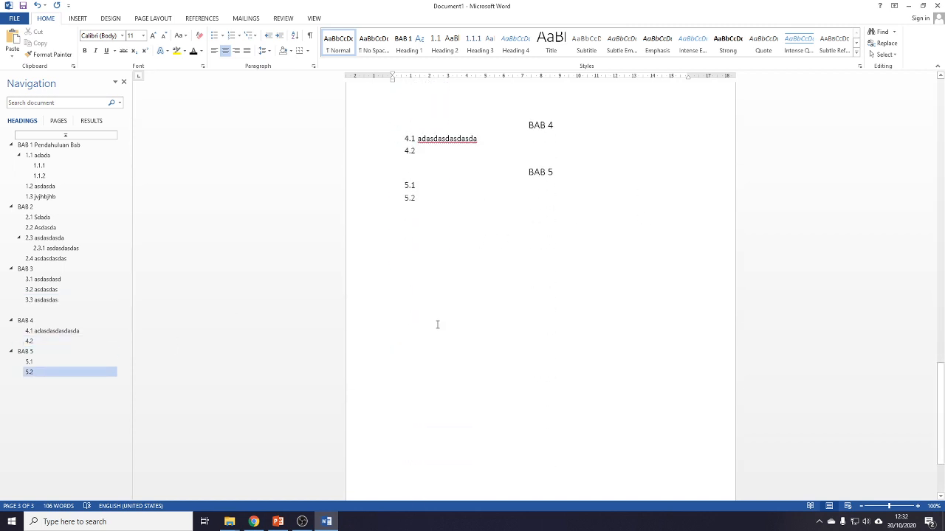
left_click_drag(942, 369, 942, 352)
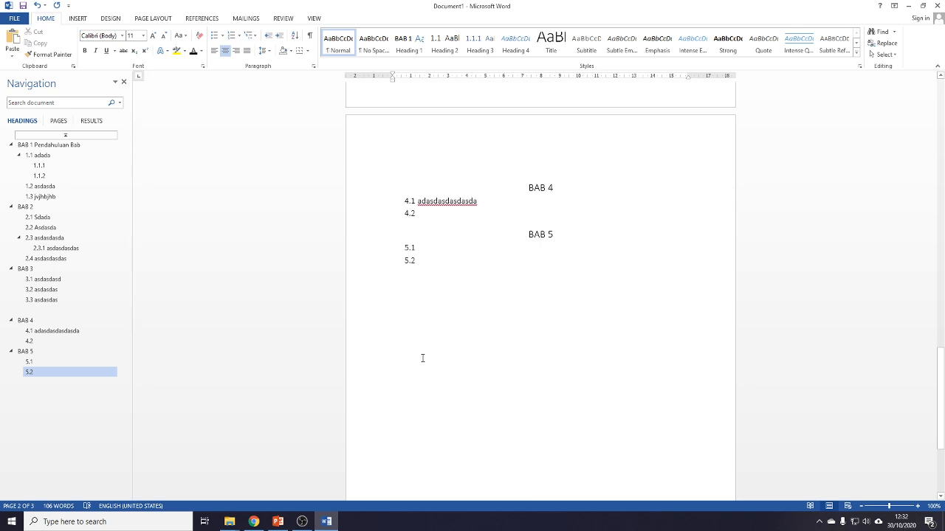
left_click(54, 197)
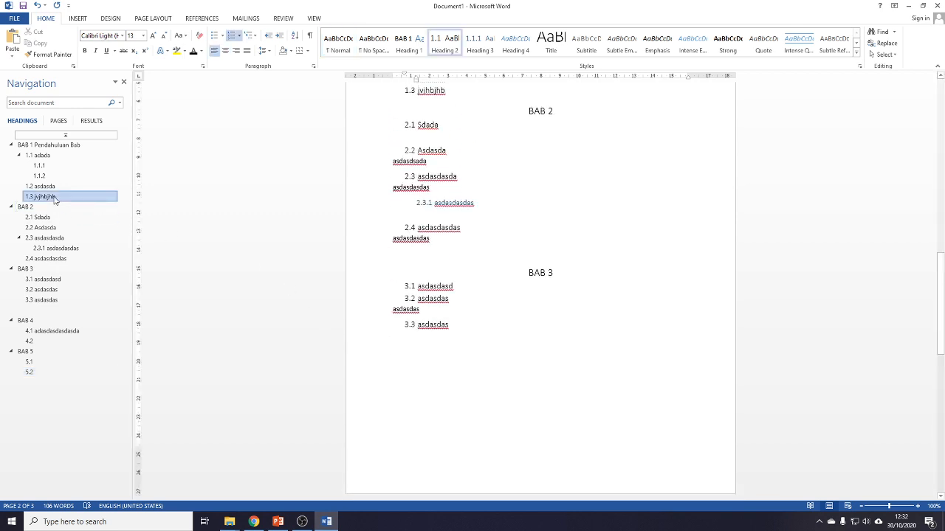
scroll(667, 354, "up", 4)
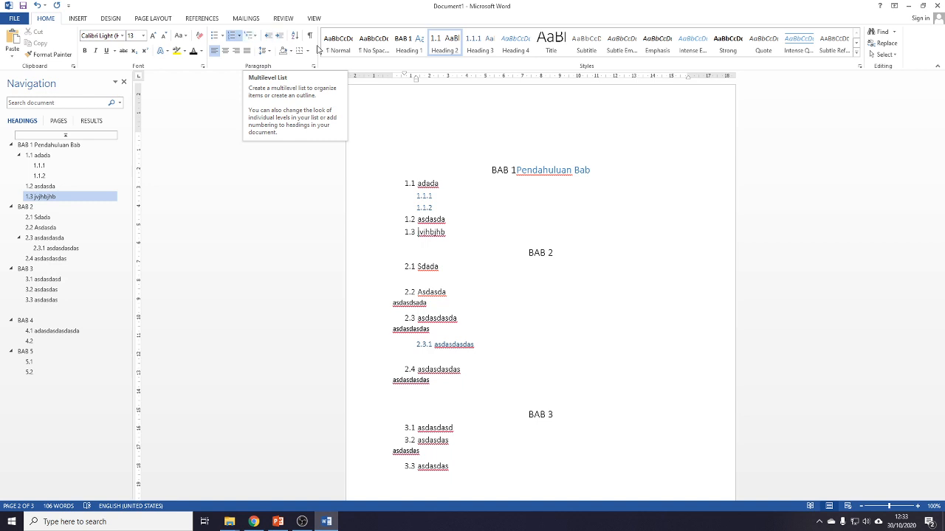
left_click(200, 19)
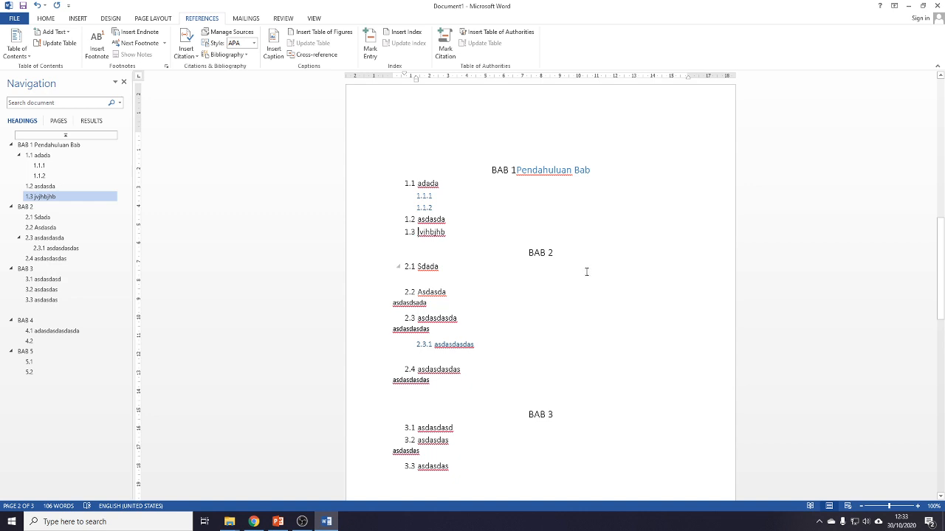
scroll(588, 277, "down", 3)
left_click(732, 308)
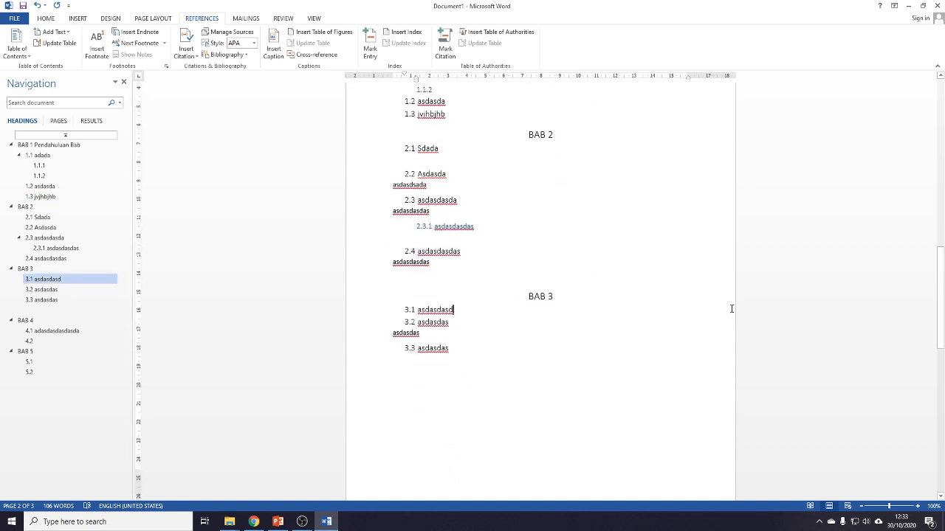